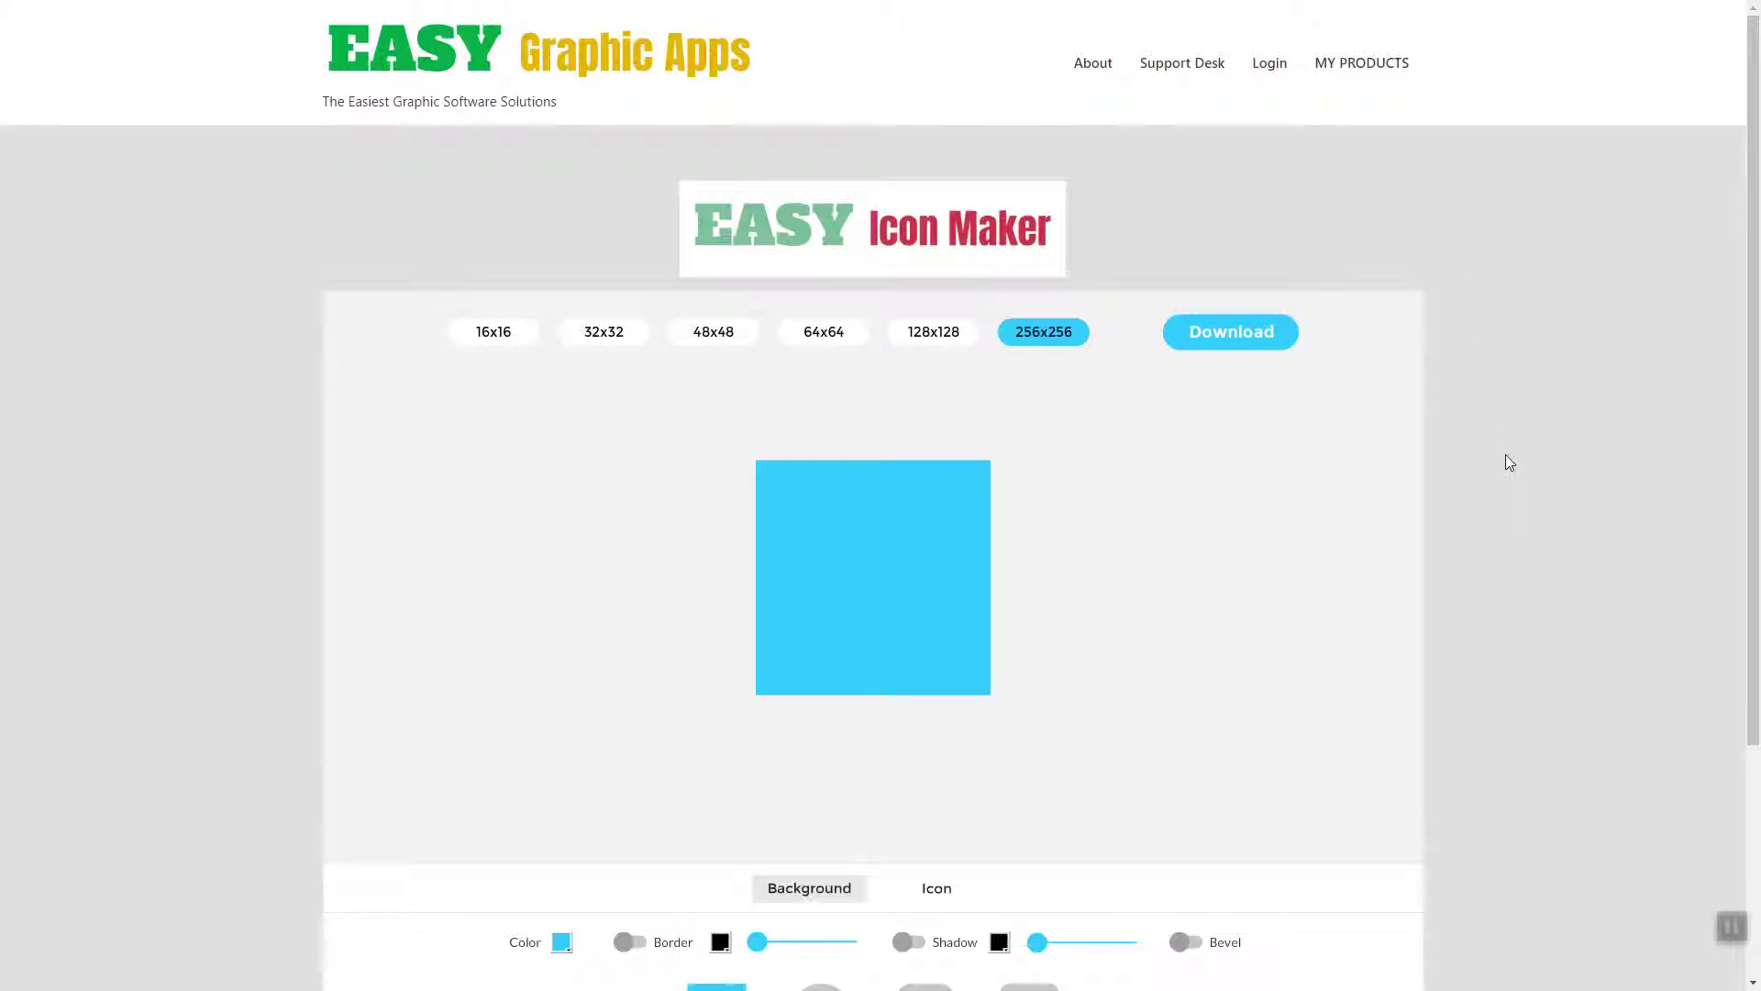
pyautogui.scroll(-1, 466, 499)
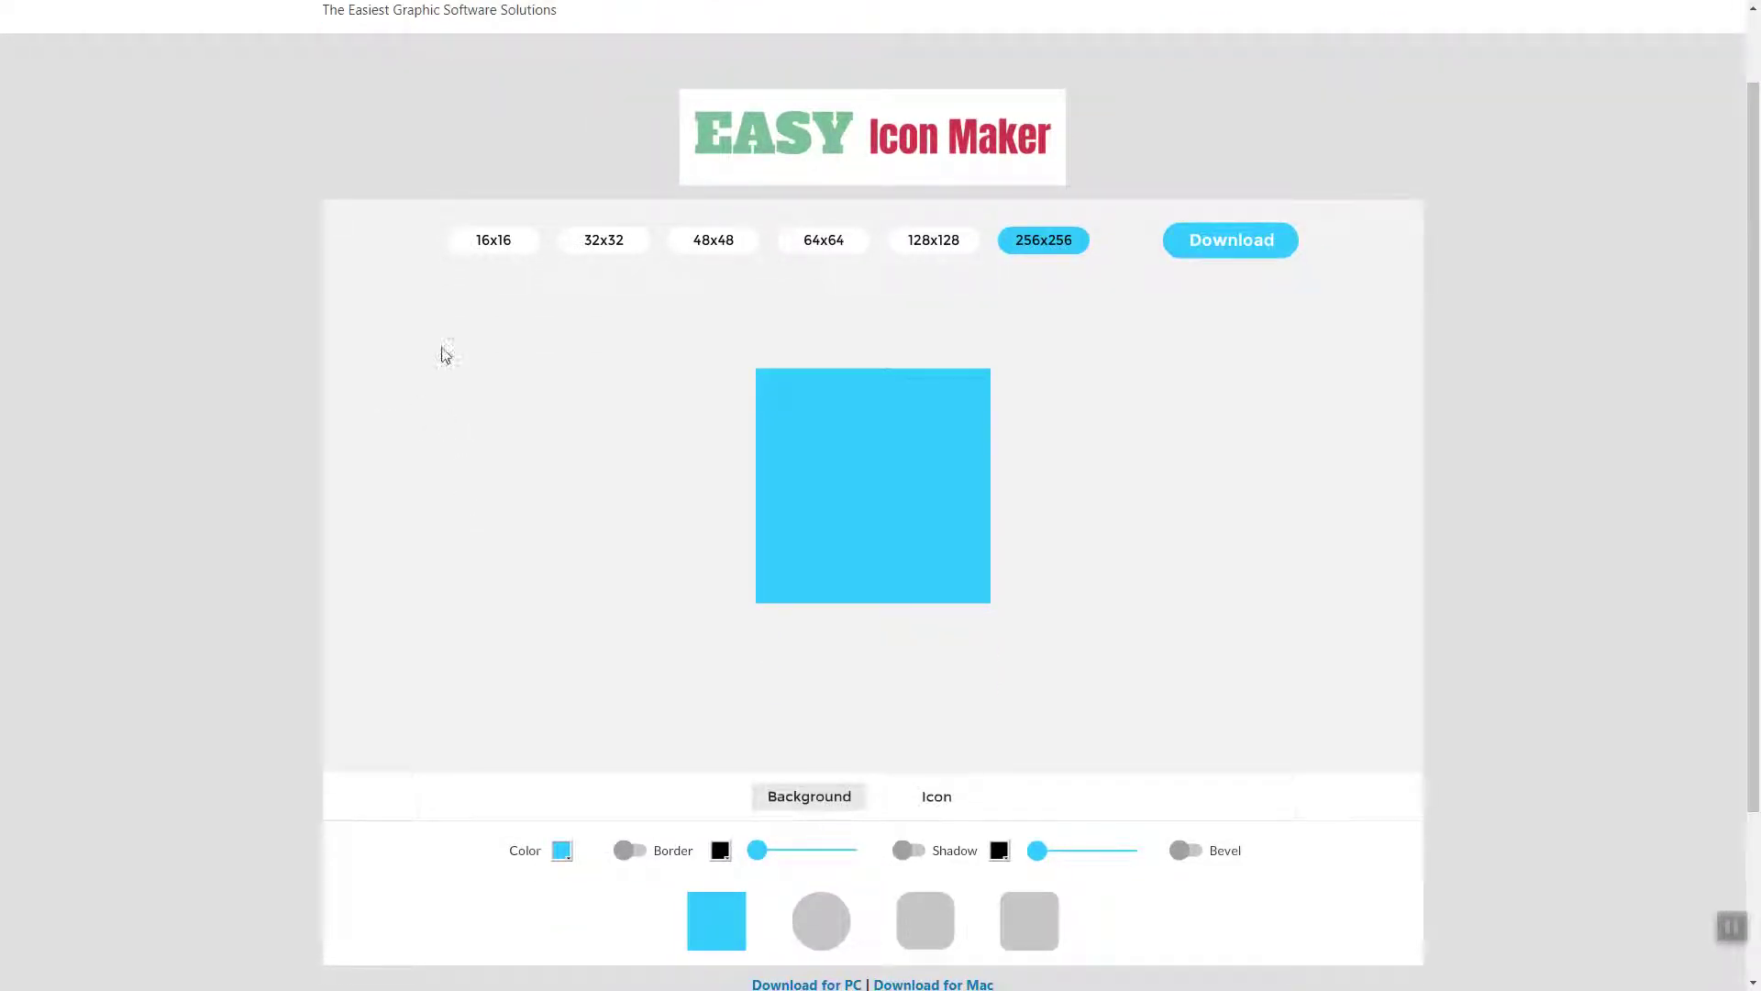
# Step: Preview the icon at 16, 32, 48, 64 and 128 px, then return to 256x256
pyautogui.click(504, 248)
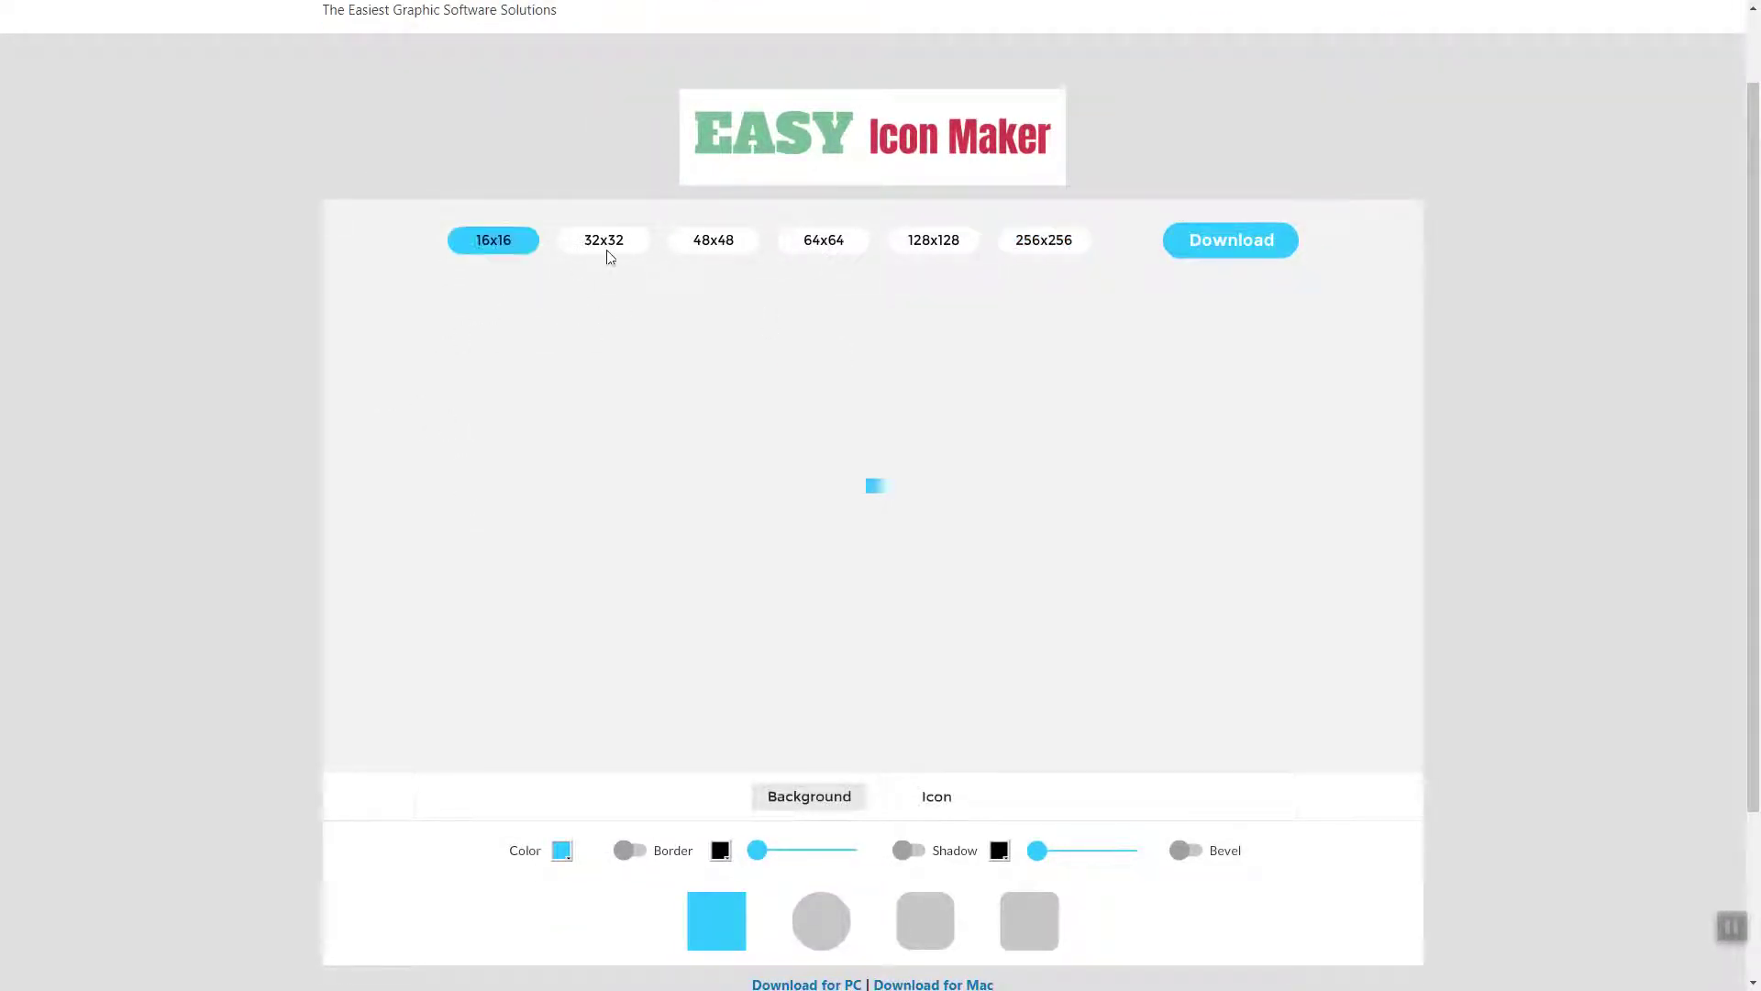
pyautogui.click(610, 253)
pyautogui.click(716, 245)
pyautogui.click(820, 251)
pyautogui.click(929, 250)
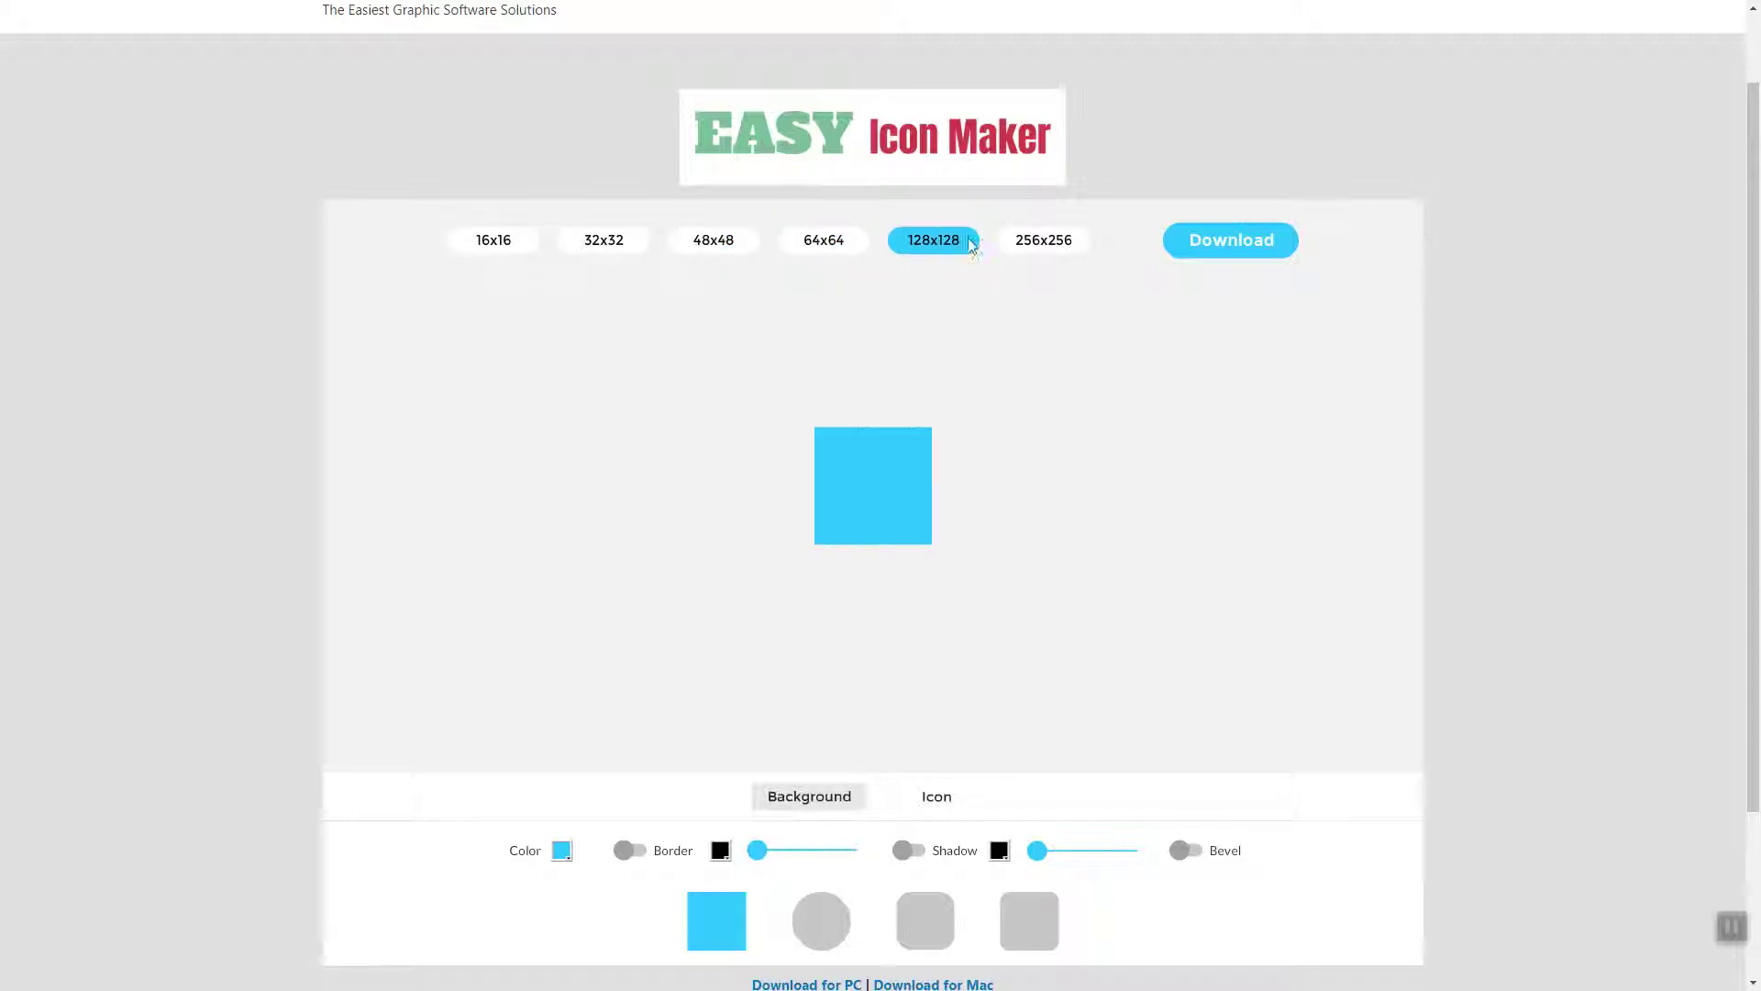
pyautogui.click(1022, 249)
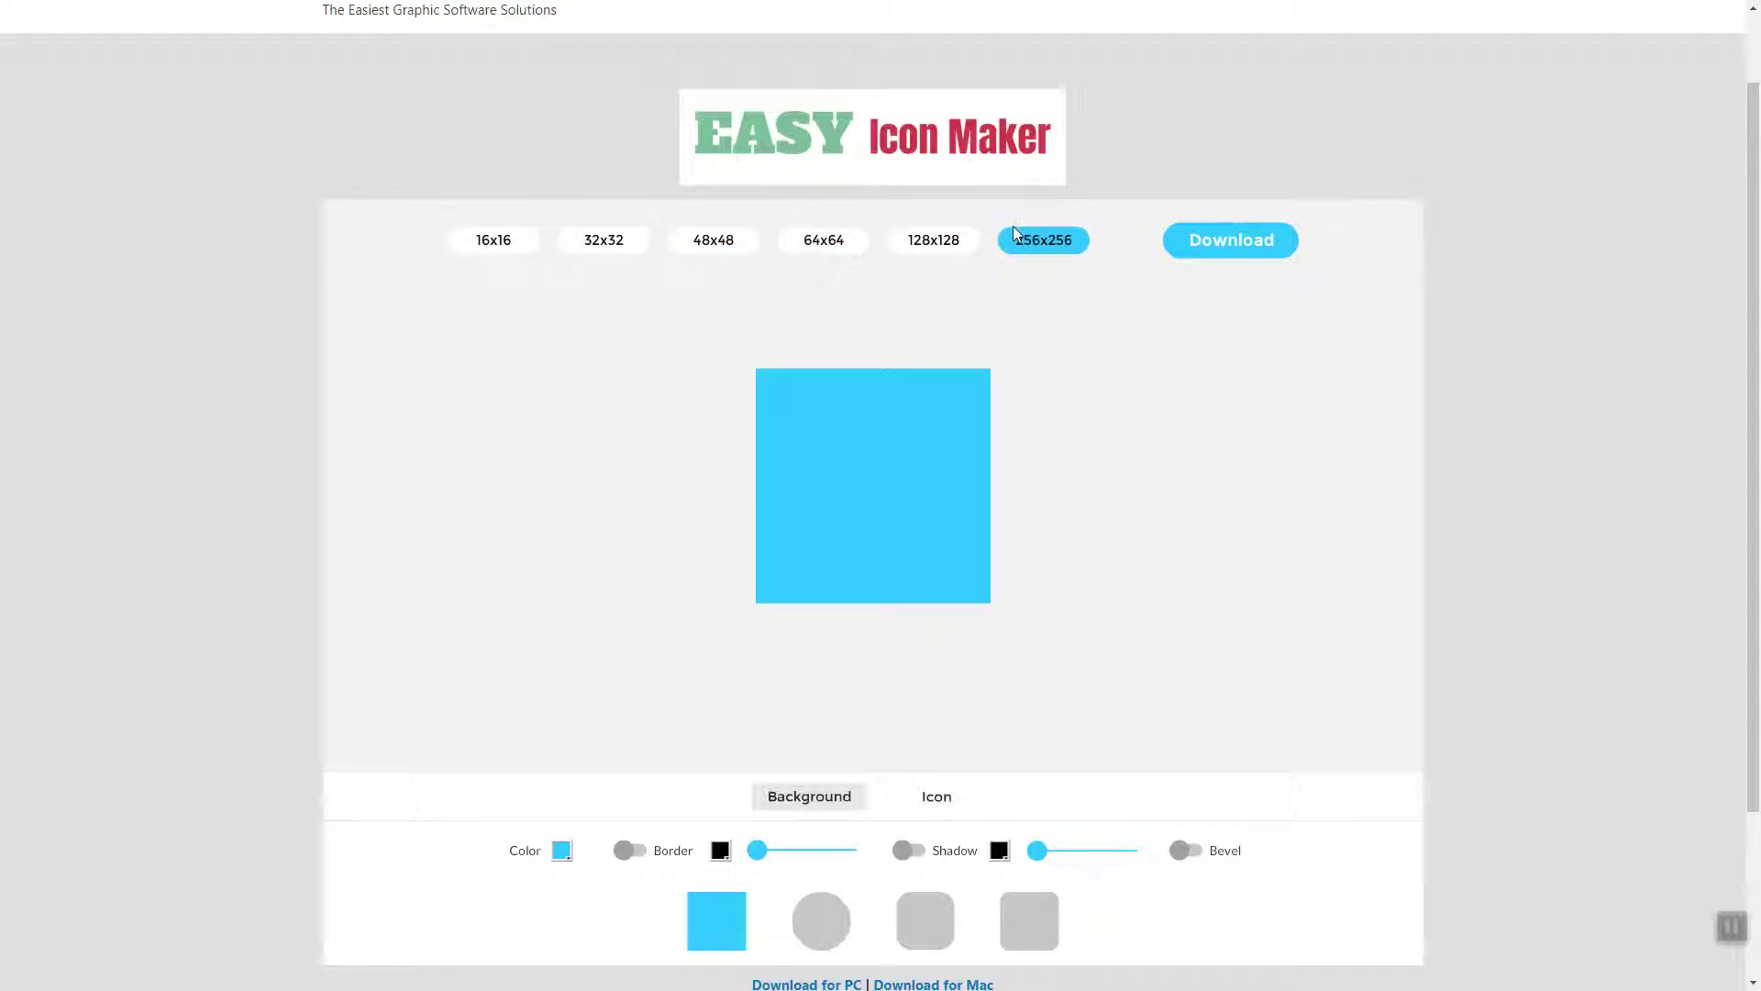
pyautogui.scroll(-1, 870, 375)
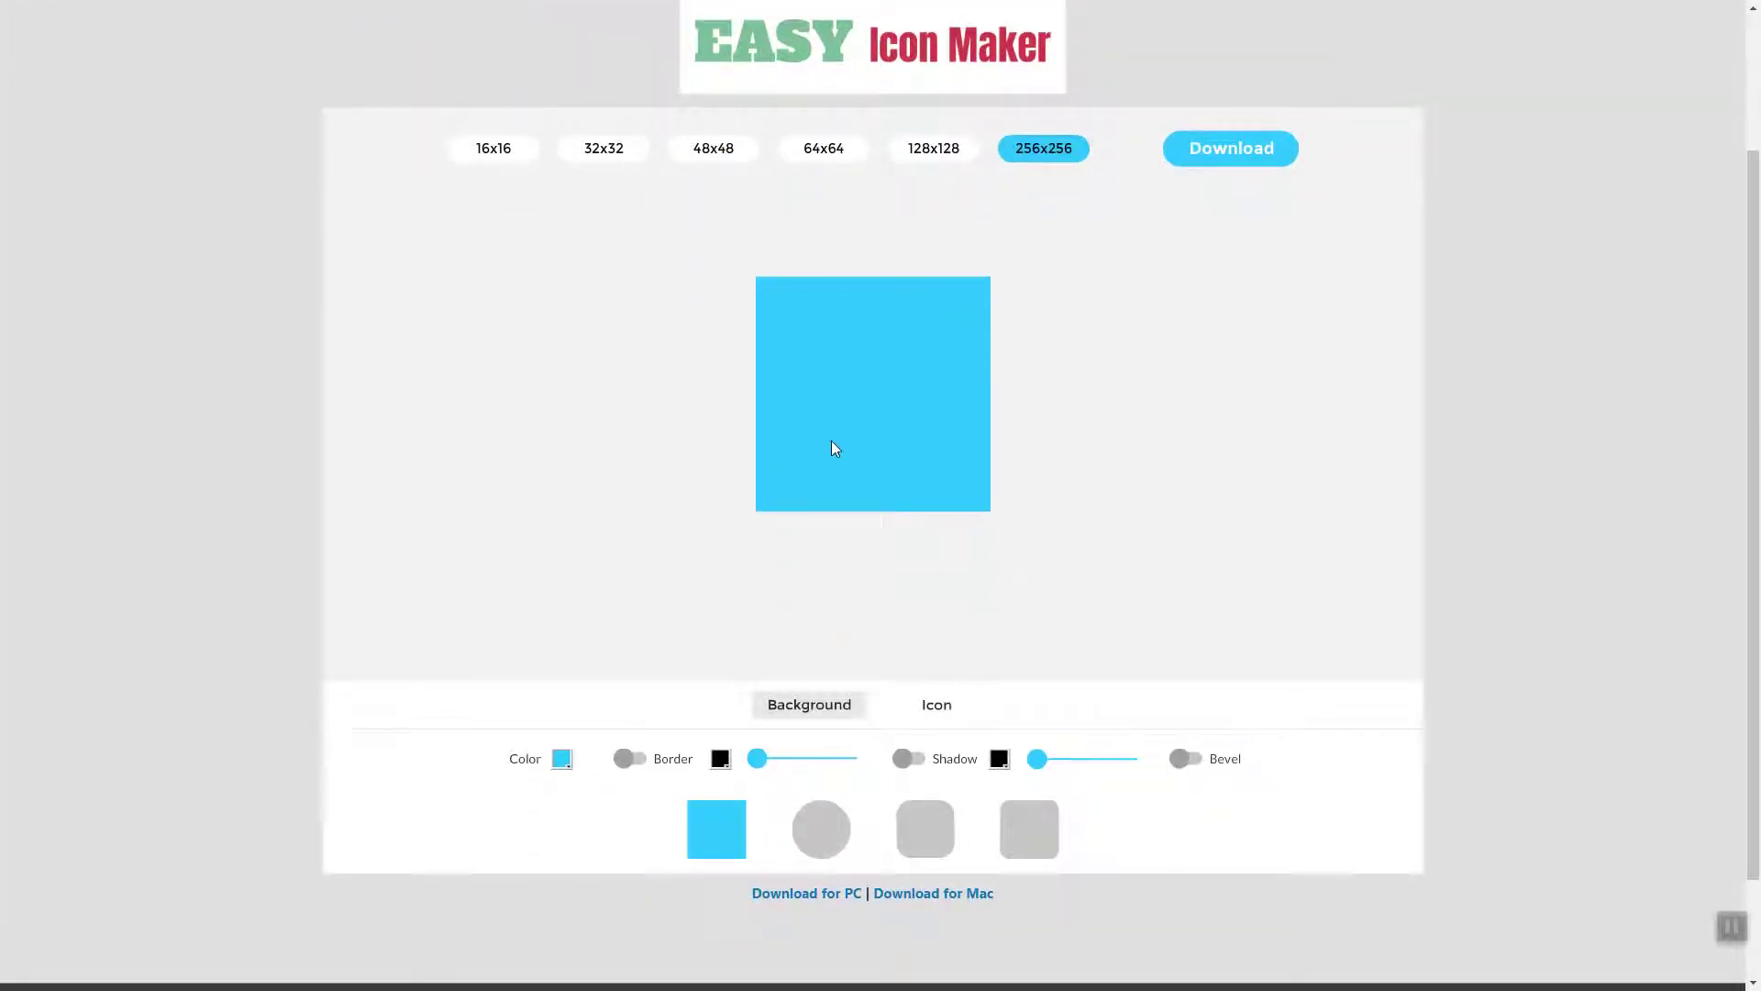
# Step: After trying other shapes, make the background a green rounded square
pyautogui.click(839, 837)
pyautogui.click(914, 832)
pyautogui.click(1039, 832)
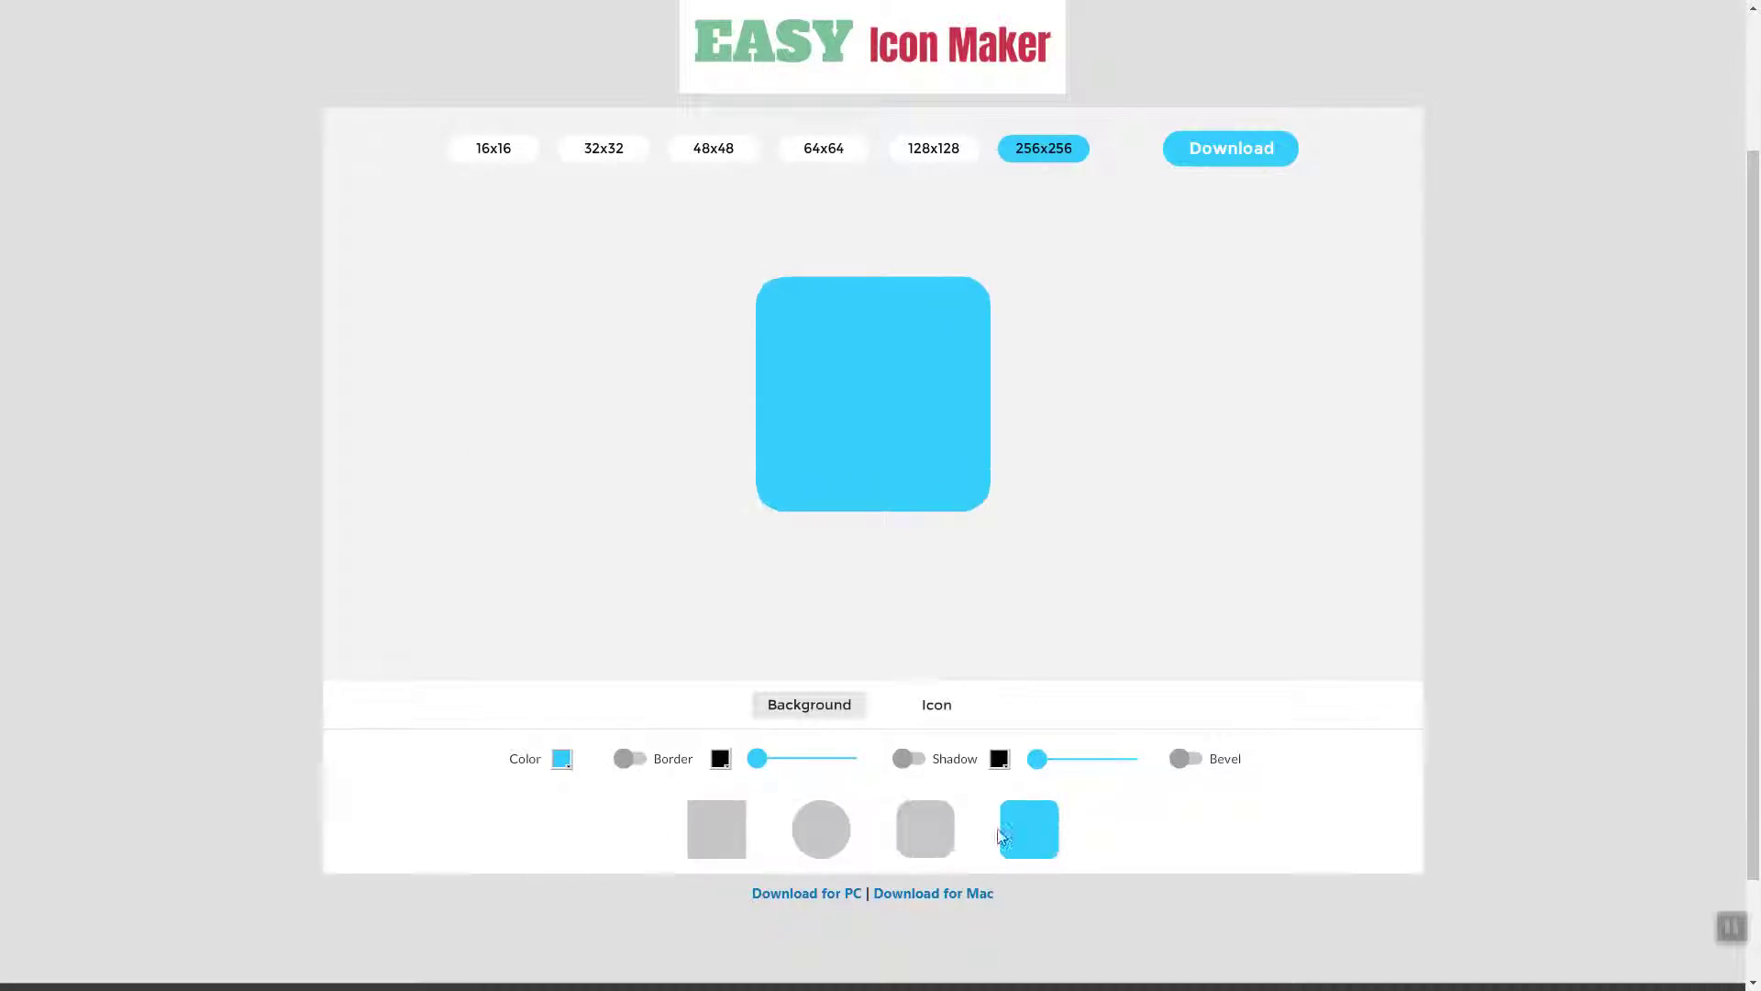
pyautogui.click(940, 837)
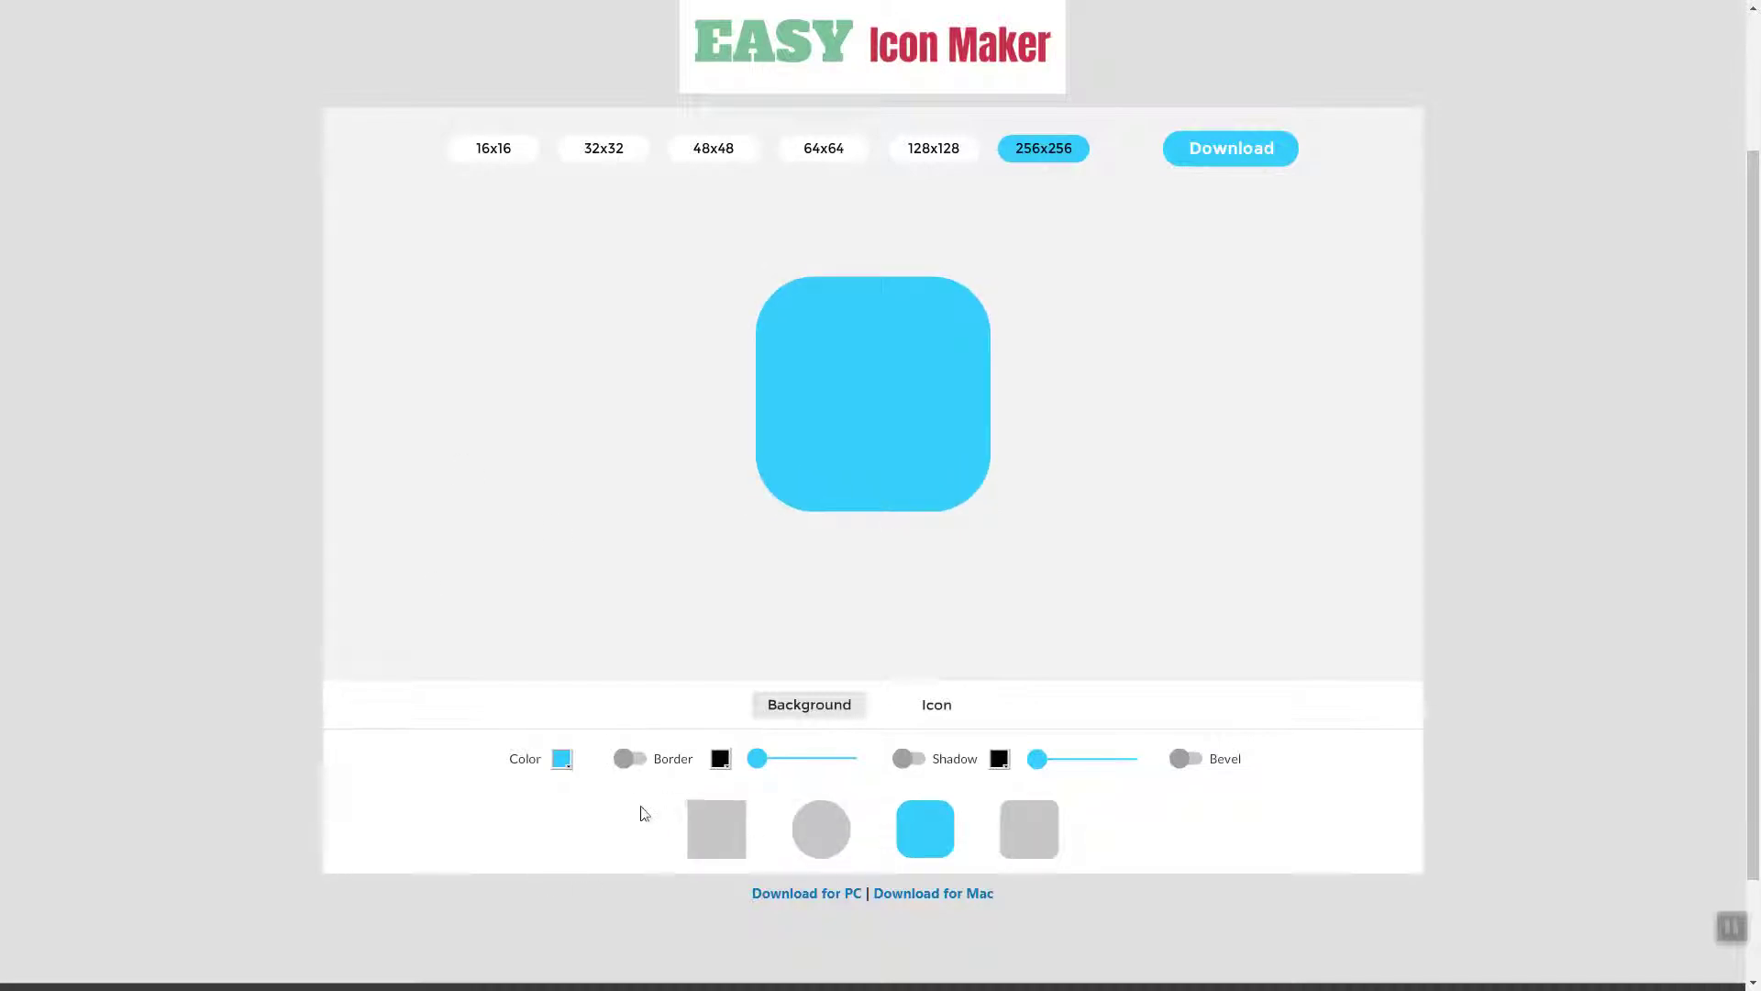
pyautogui.click(561, 761)
pyautogui.click(631, 765)
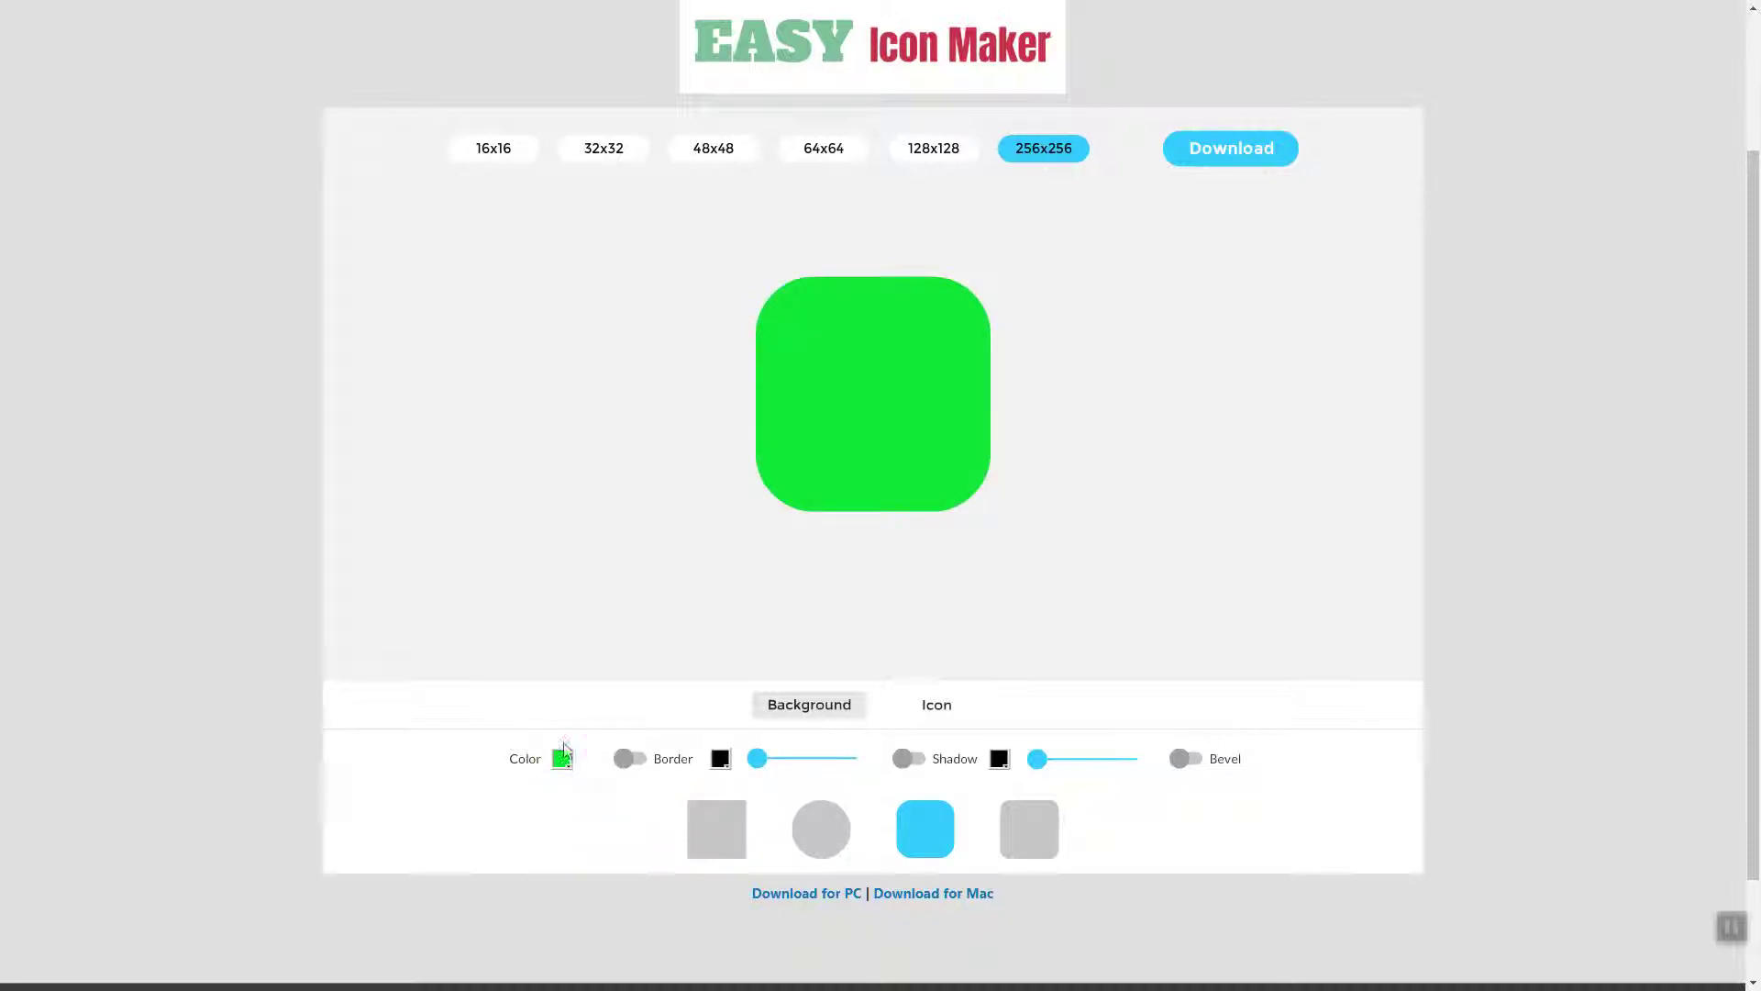
pyautogui.click(562, 759)
pyautogui.click(590, 711)
# Step: Add a thicker dark-green border around the background
pyautogui.click(632, 761)
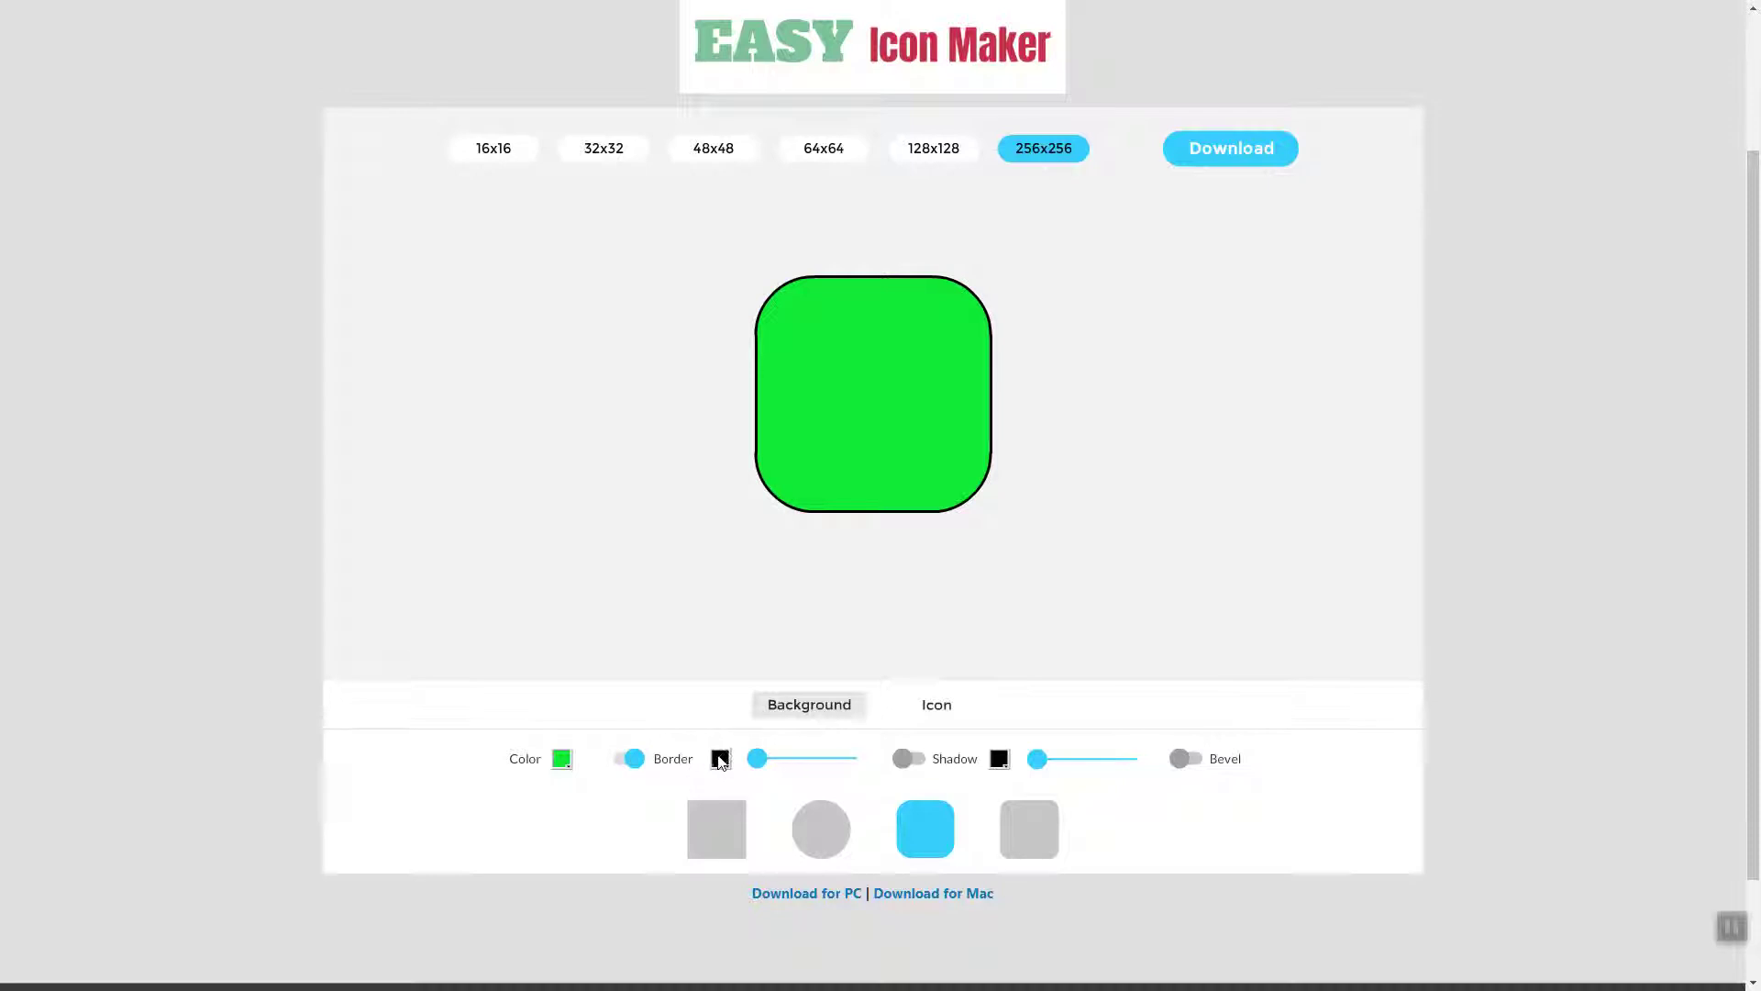
pyautogui.click(720, 759)
pyautogui.click(771, 779)
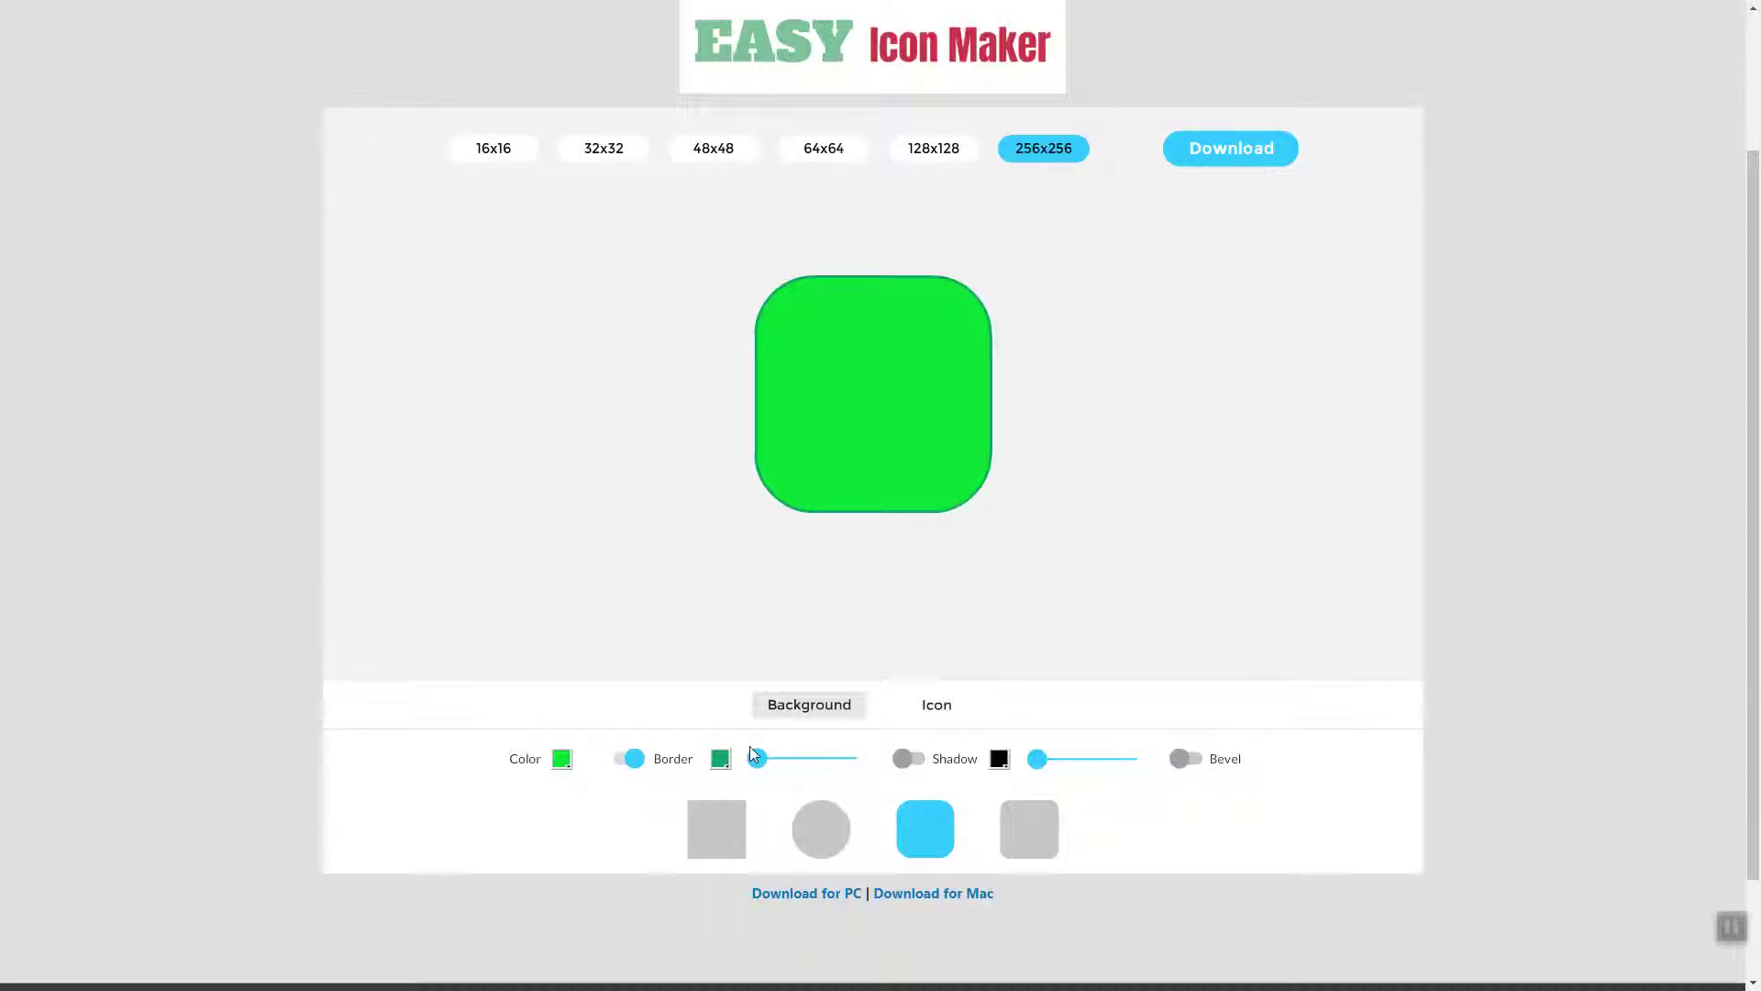
pyautogui.moveTo(758, 758)
pyautogui.mouseDown()
pyautogui.moveTo(826, 758)
pyautogui.moveTo(794, 770)
pyautogui.mouseUp()
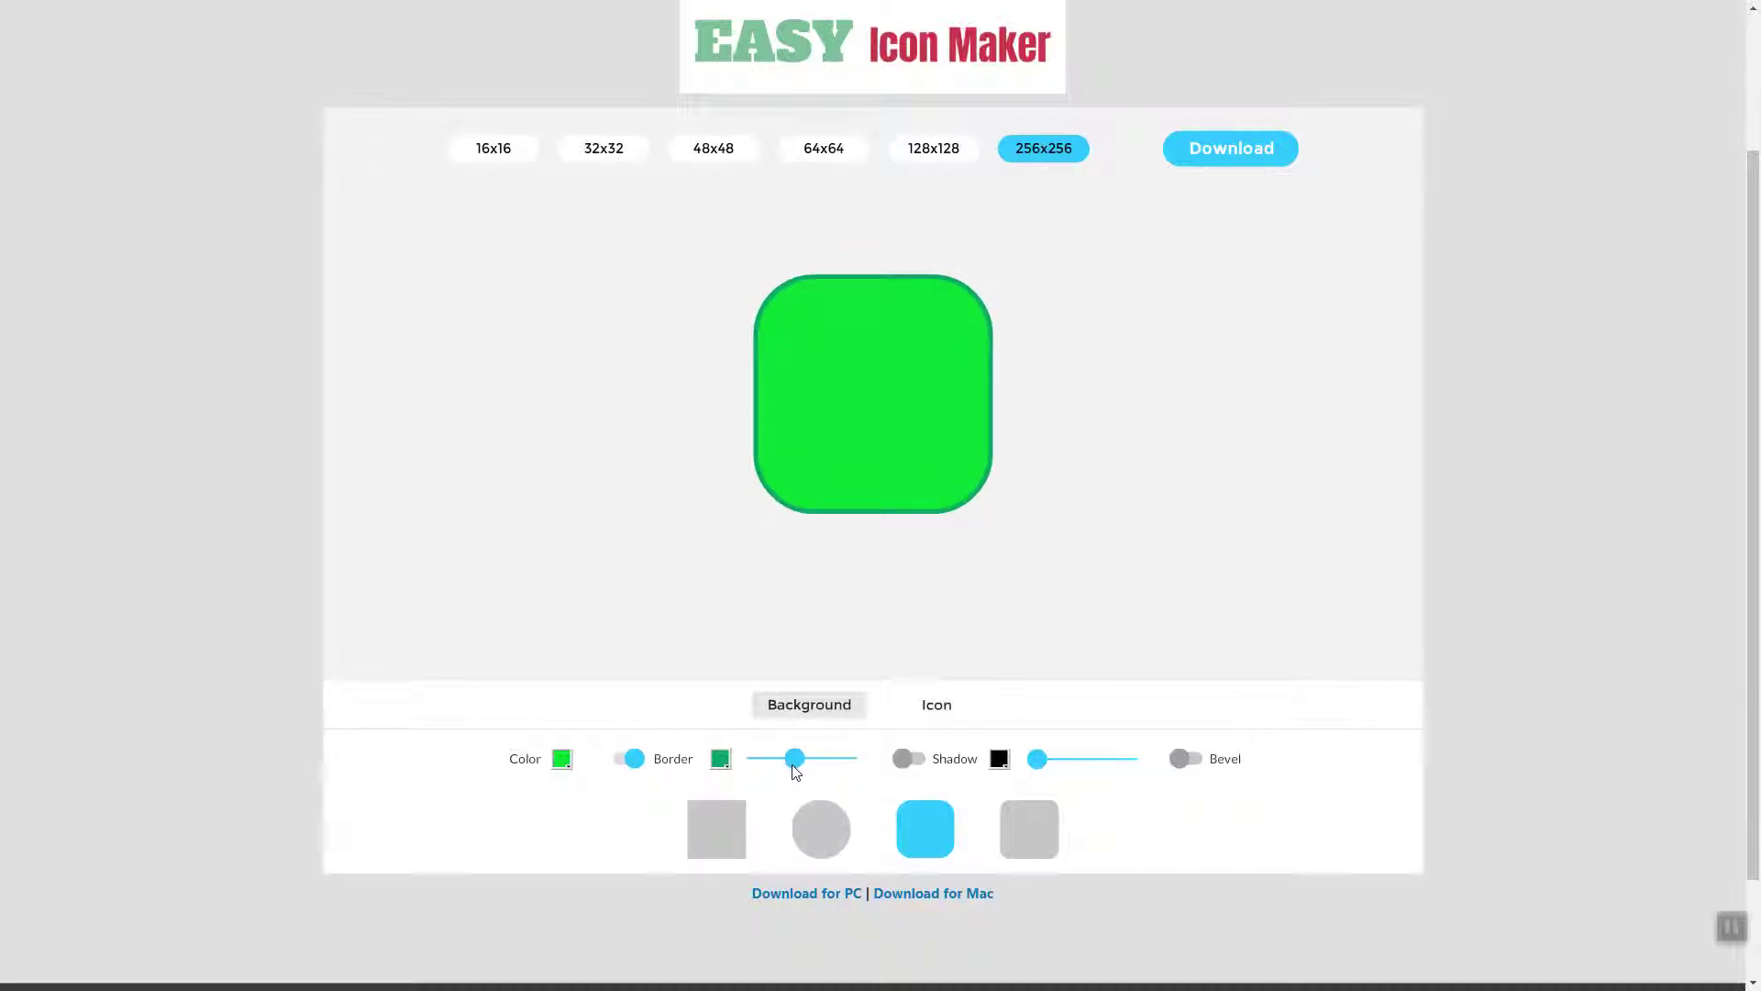
# Step: Add a stronger black shadow to the background, trying bevel shading but leaving it off
pyautogui.click(907, 761)
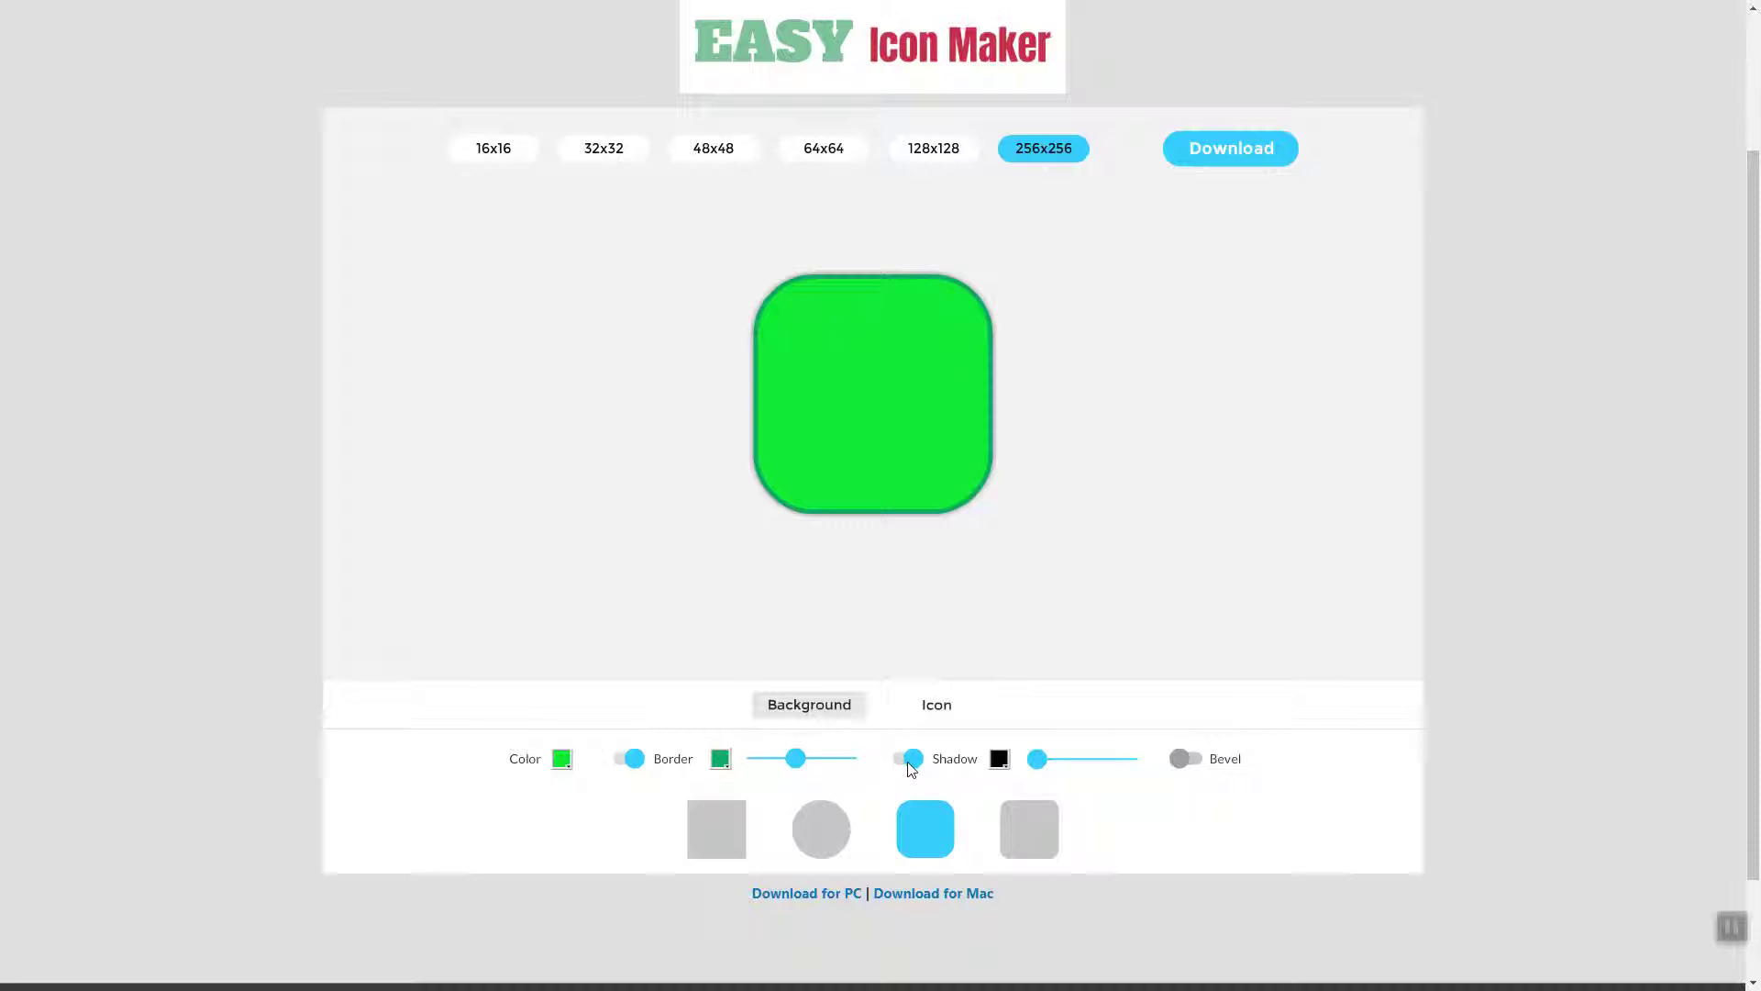
pyautogui.click(1001, 761)
pyautogui.click(1003, 767)
pyautogui.moveTo(1036, 760)
pyautogui.mouseDown()
pyautogui.moveTo(1127, 777)
pyautogui.moveTo(1061, 774)
pyautogui.mouseUp()
pyautogui.click(1182, 766)
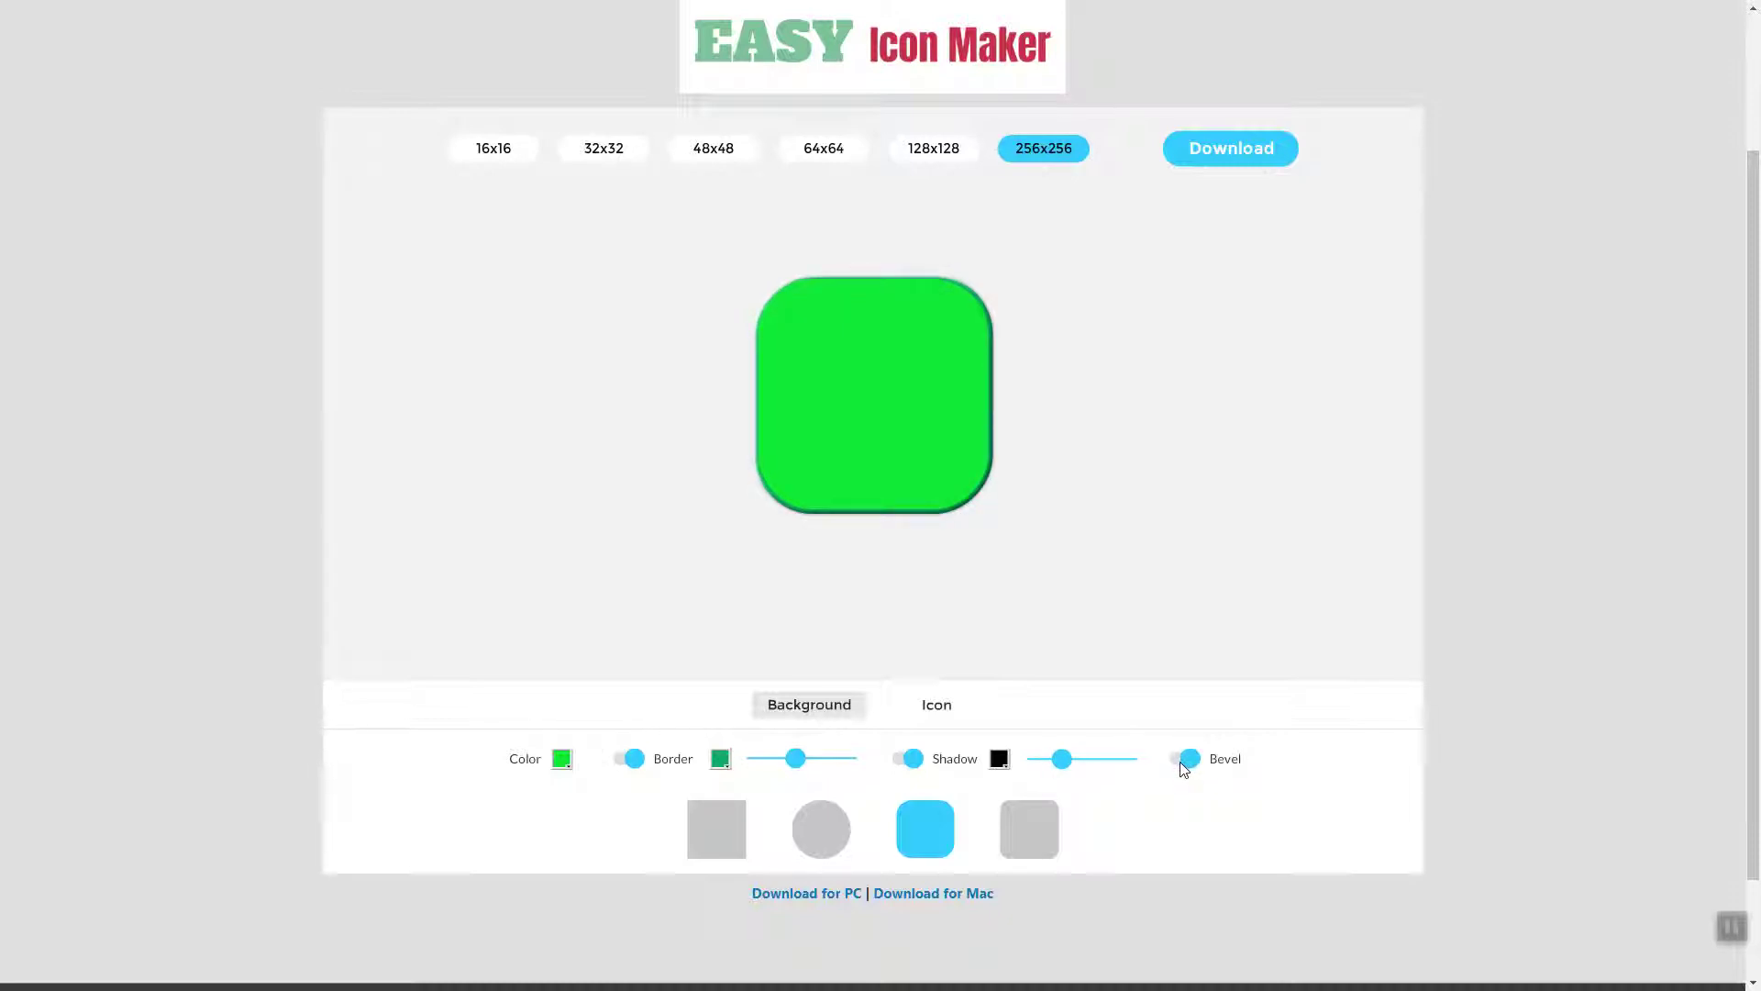
pyautogui.click(1182, 767)
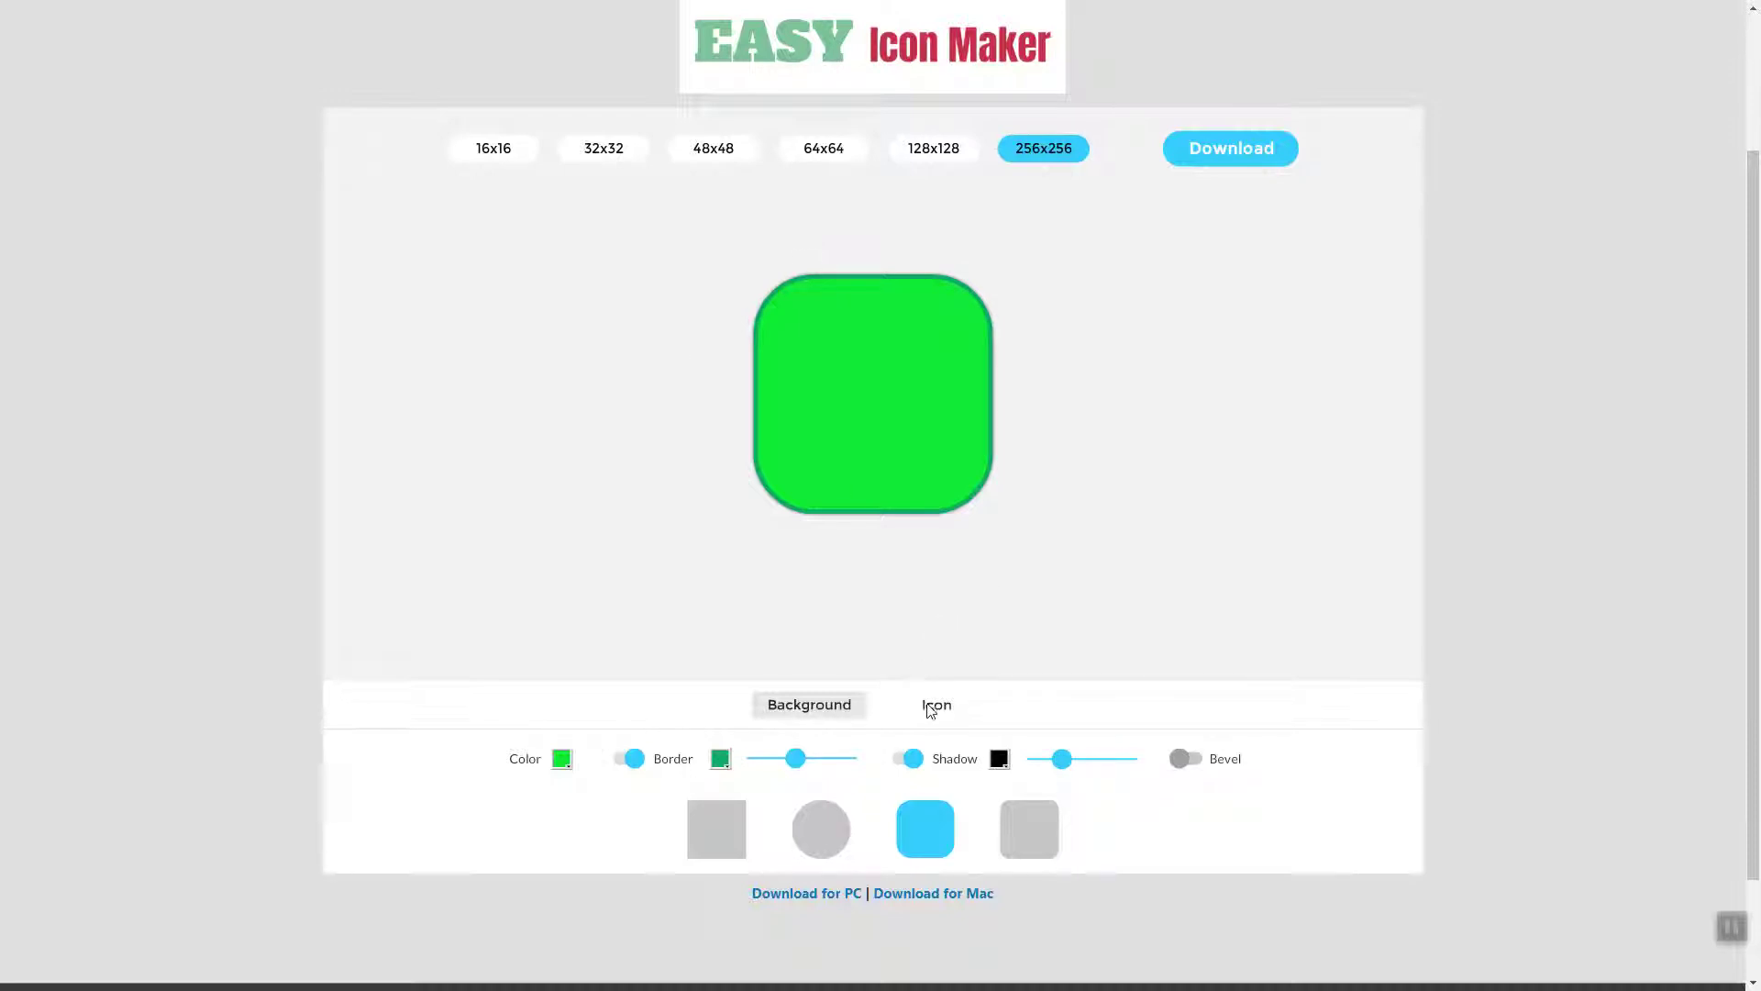
pyautogui.click(933, 711)
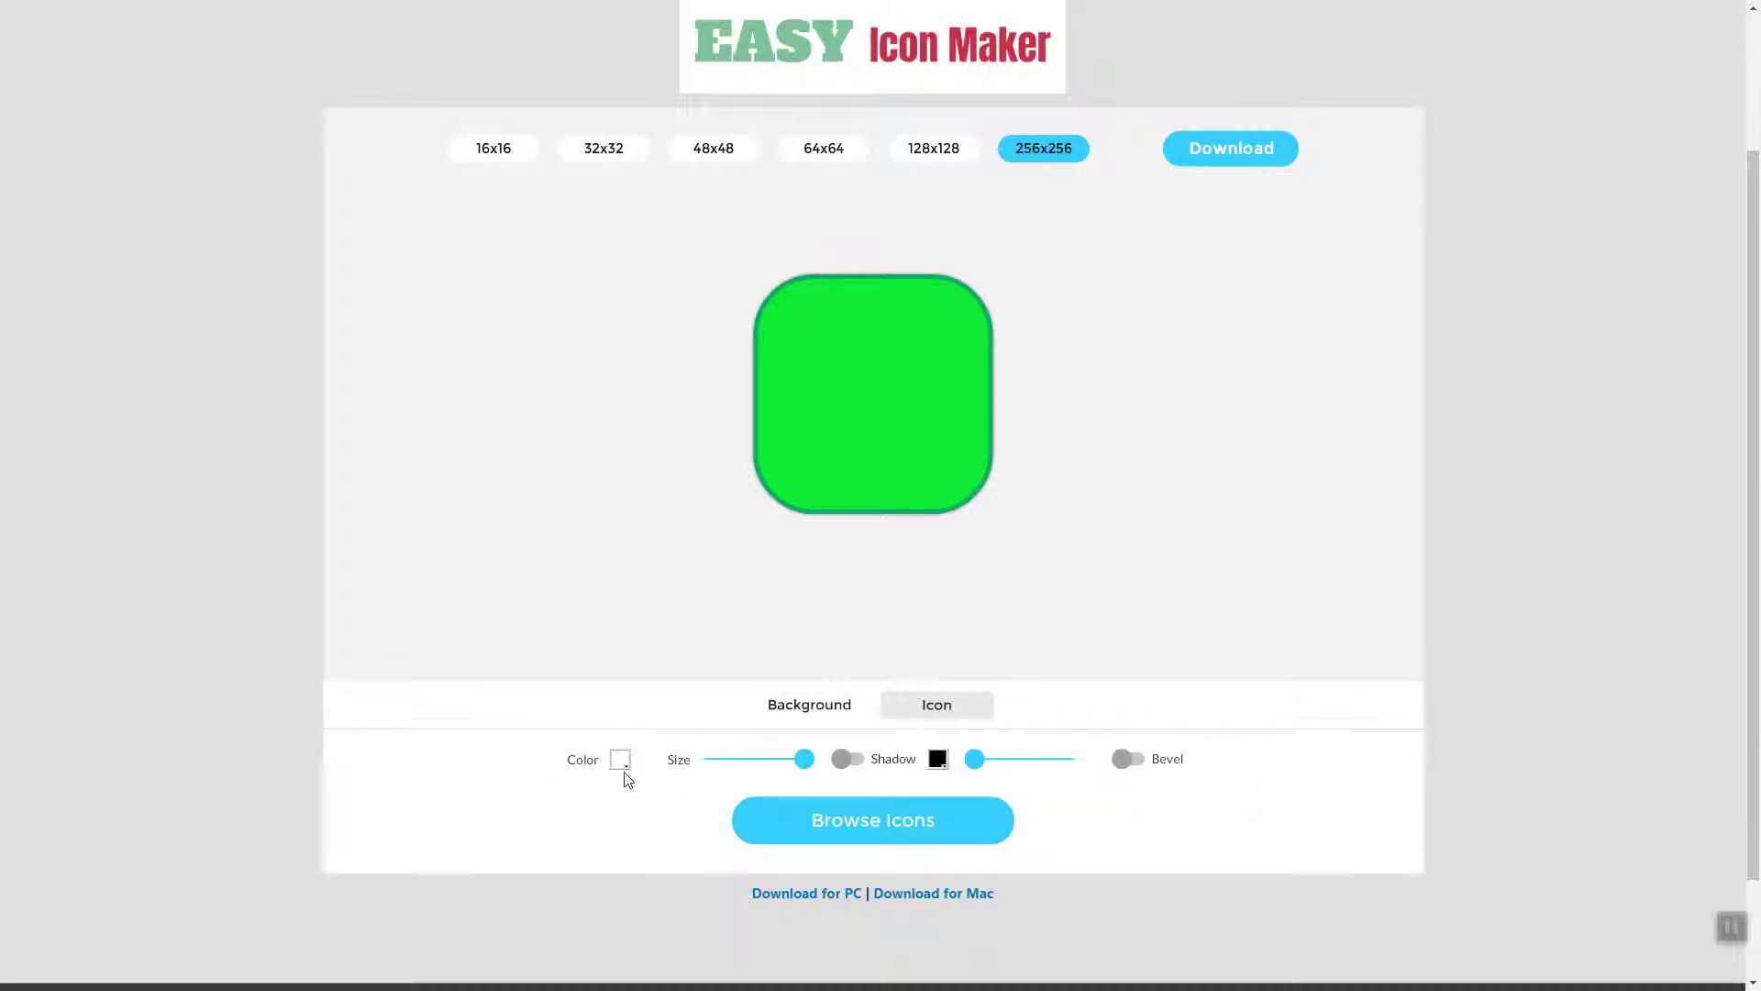
# Step: Choose the white play symbol from the glyph collection
pyautogui.click(868, 830)
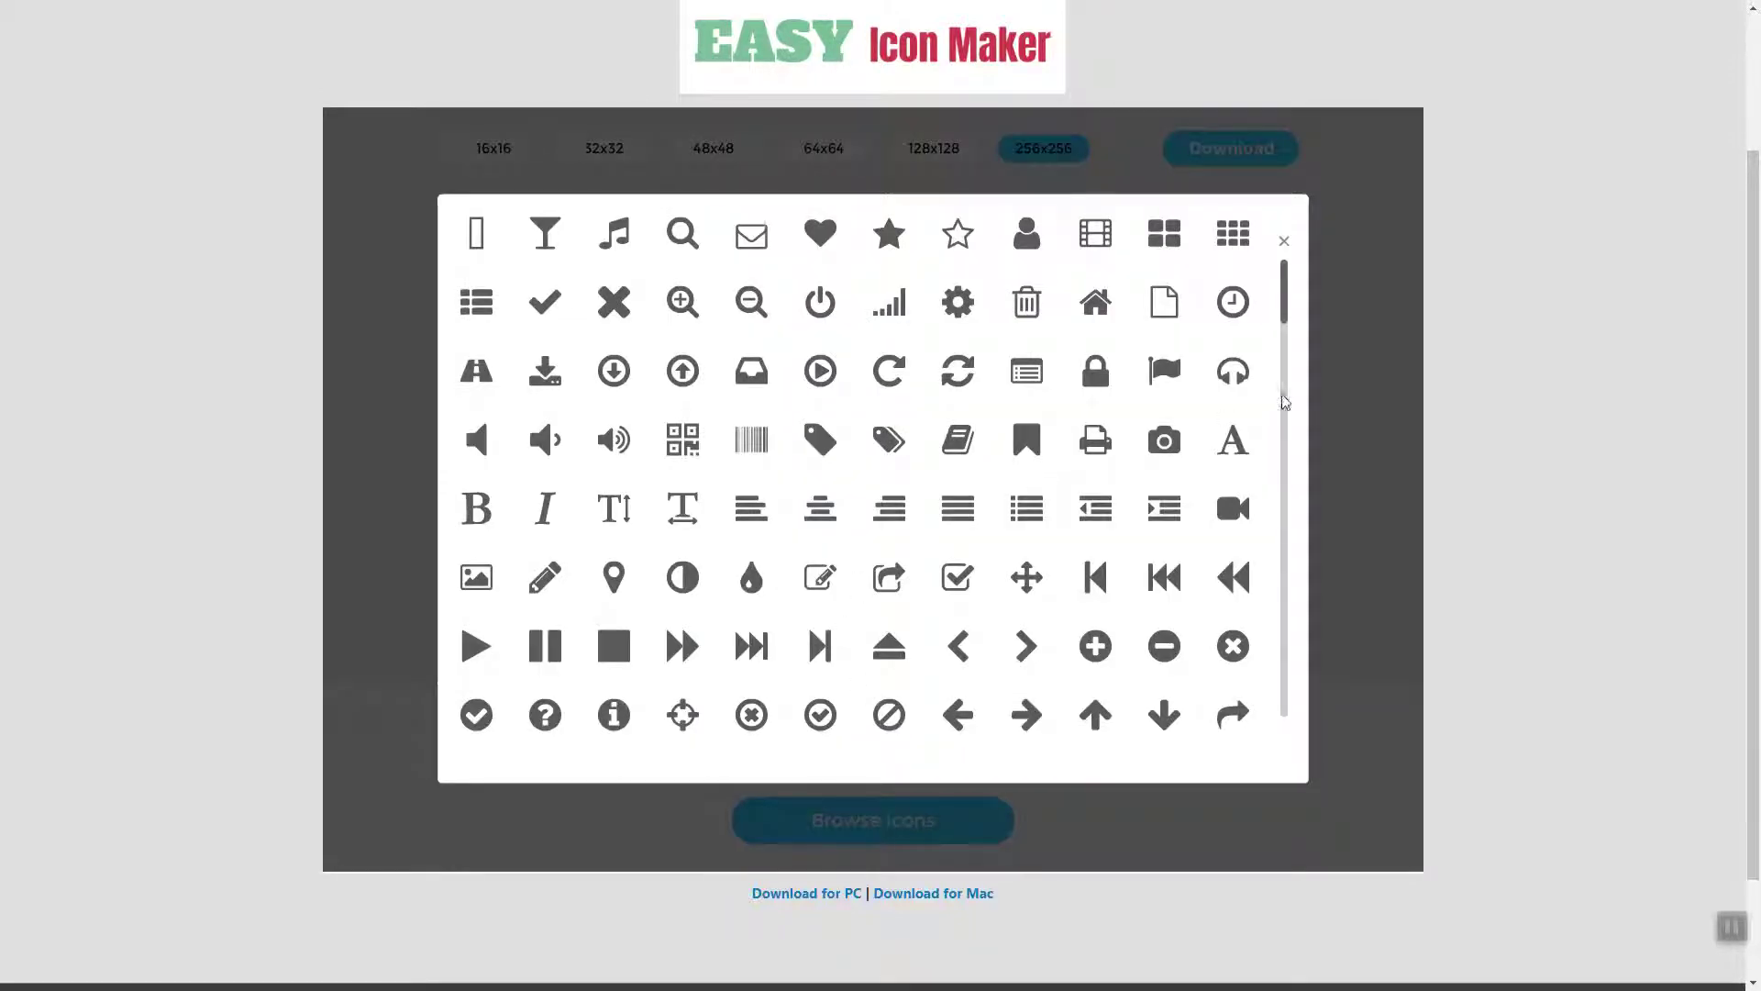
pyautogui.moveTo(1286, 312); pyautogui.dragTo(1290, 354)
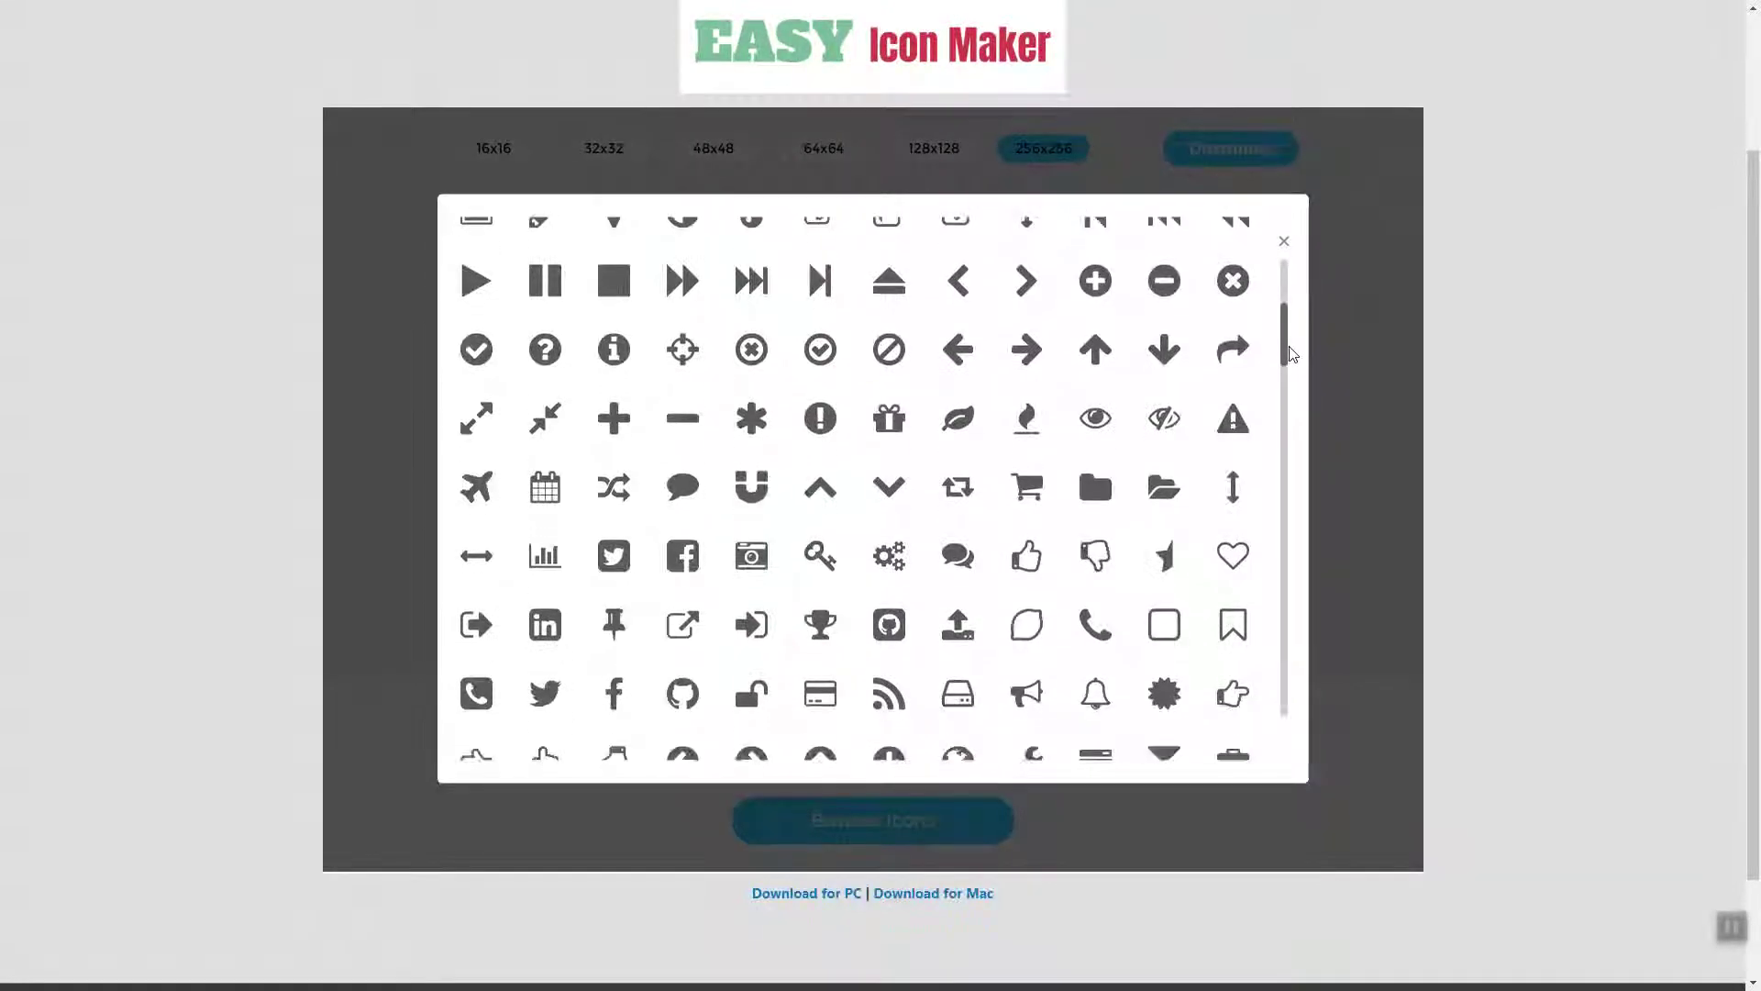
pyautogui.click(482, 301)
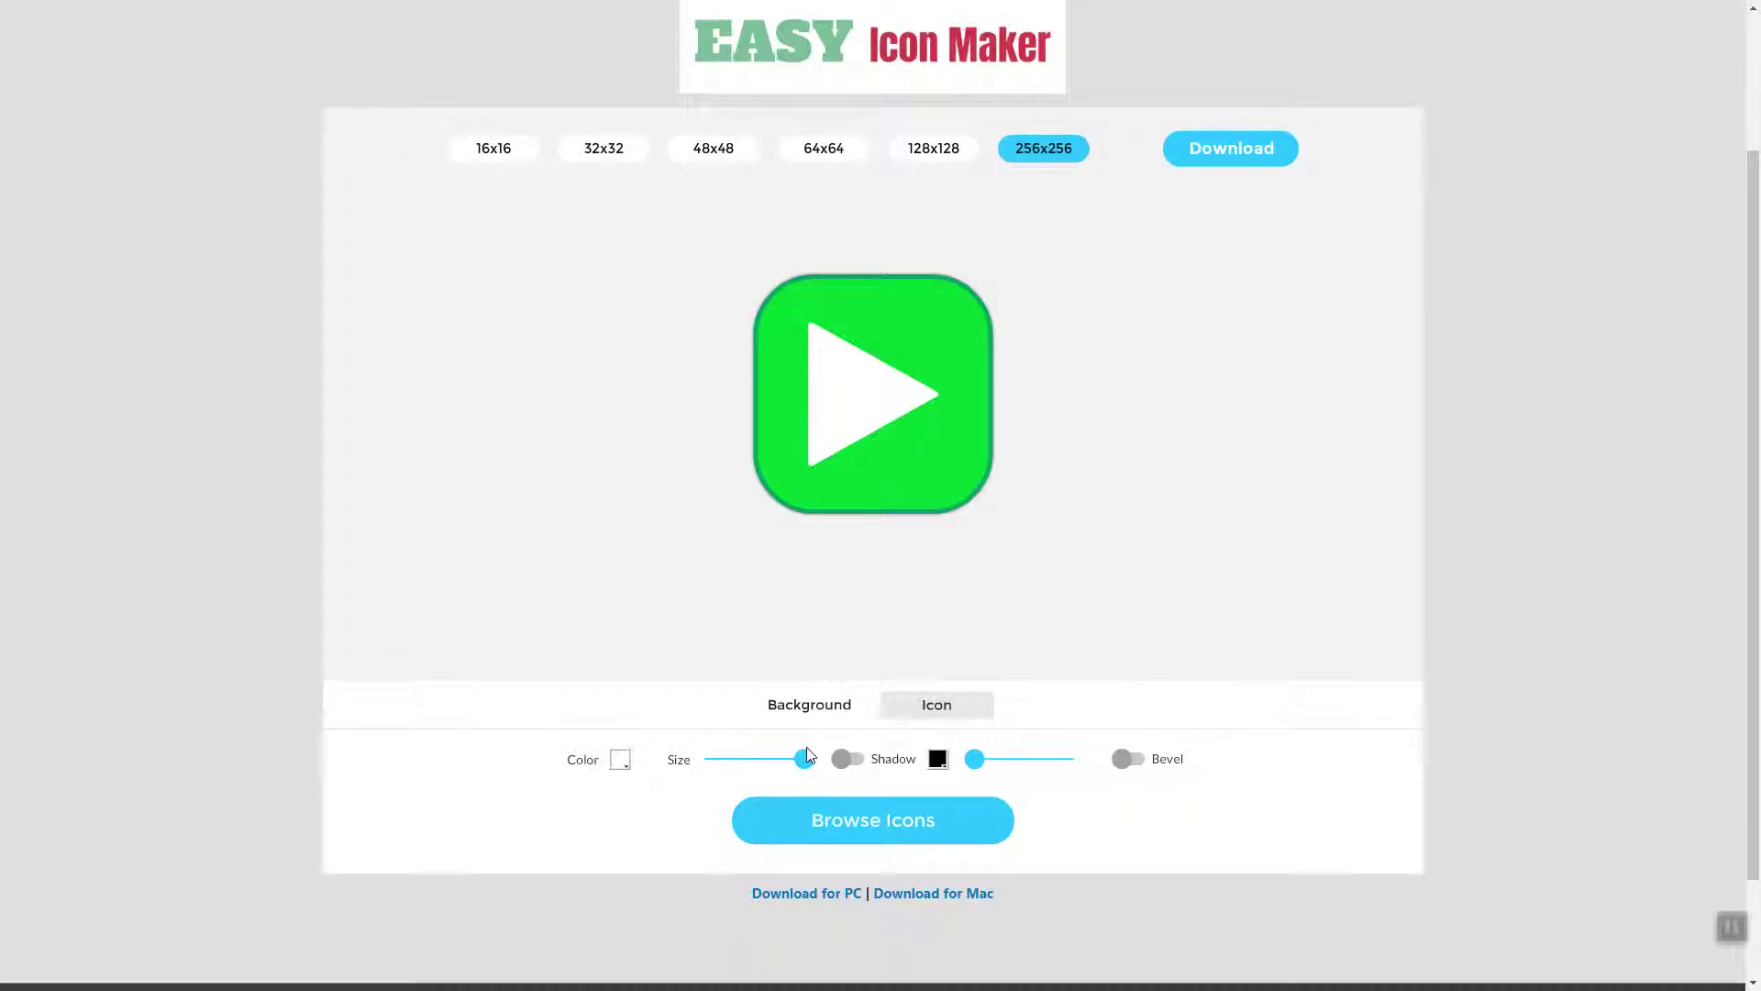
# Step: Shrink the play glyph and colour it dark navy after trying teal and blue
pyautogui.moveTo(806, 760); pyautogui.dragTo(762, 767)
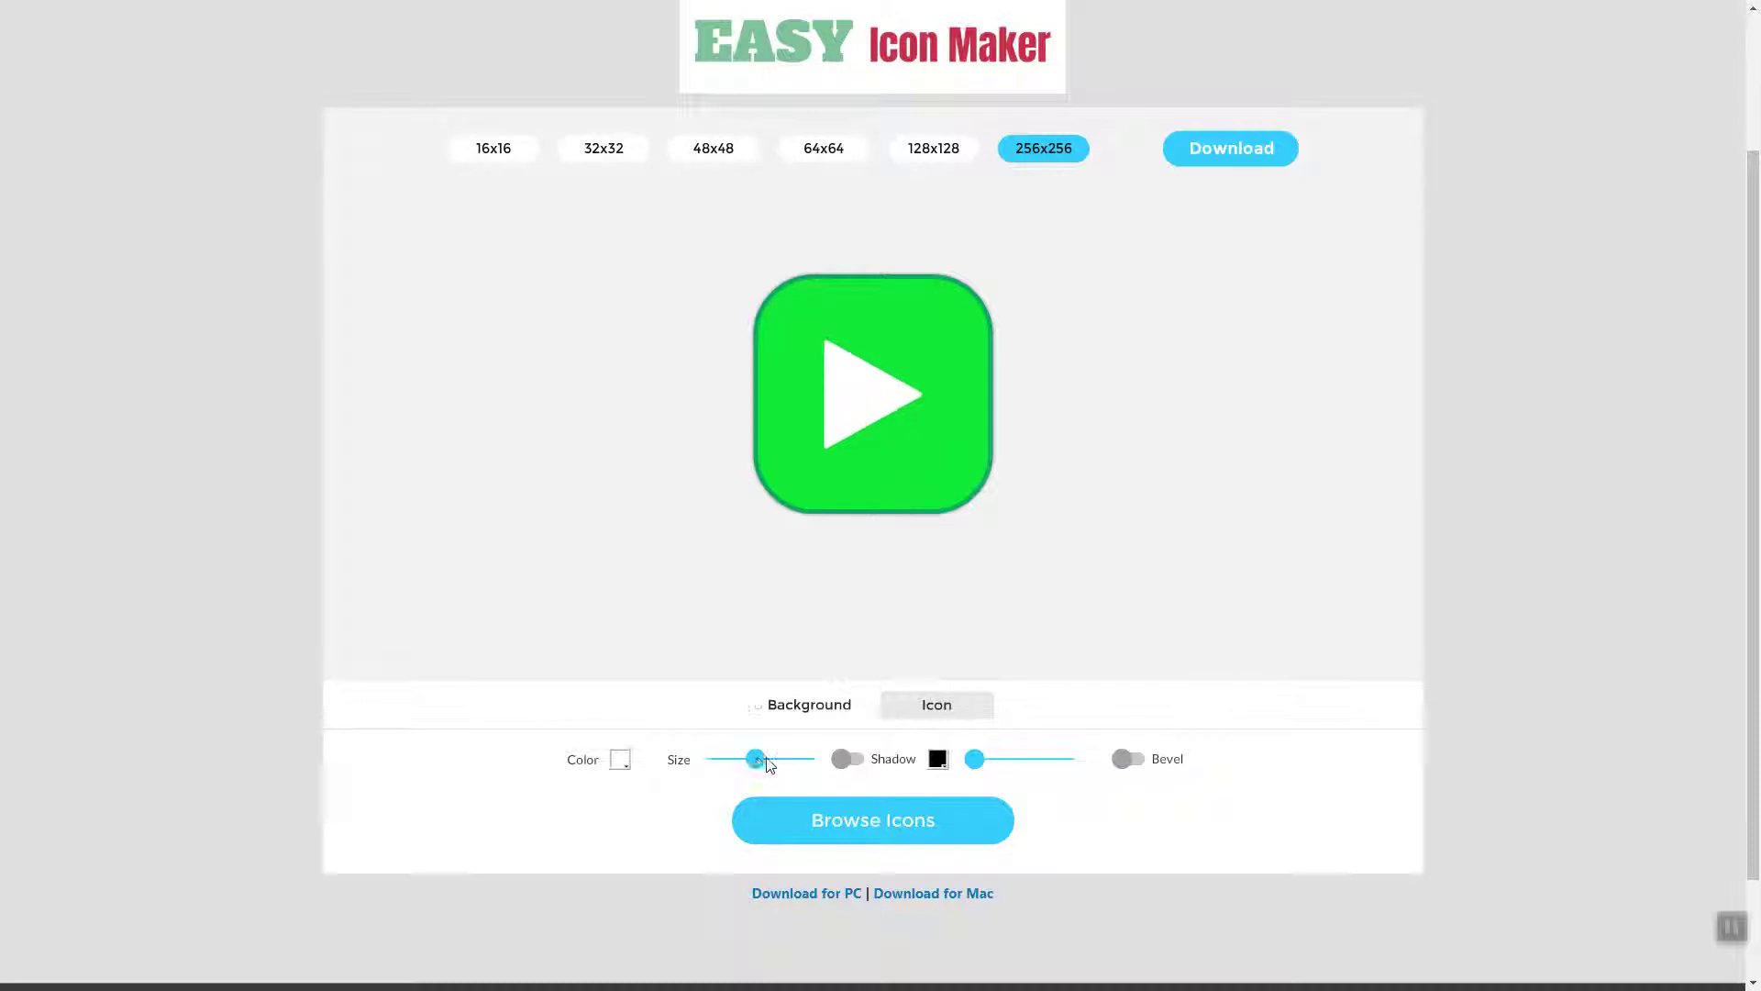
pyautogui.click(620, 761)
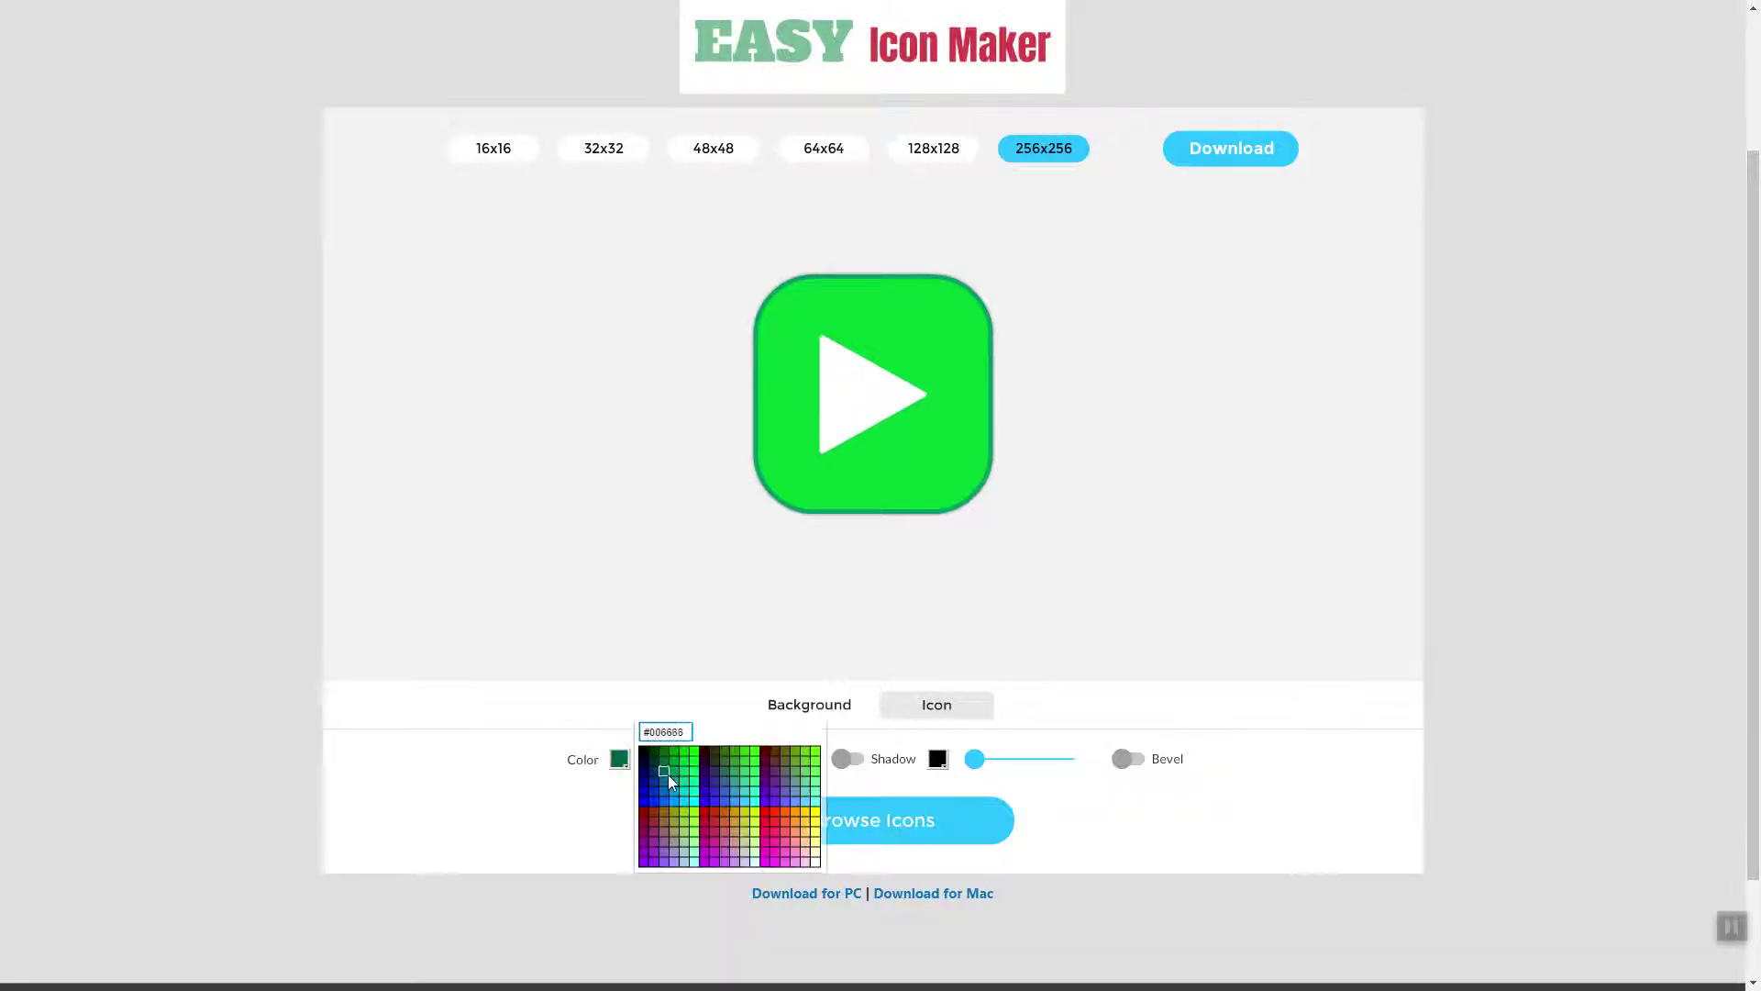
pyautogui.click(692, 788)
pyautogui.click(619, 761)
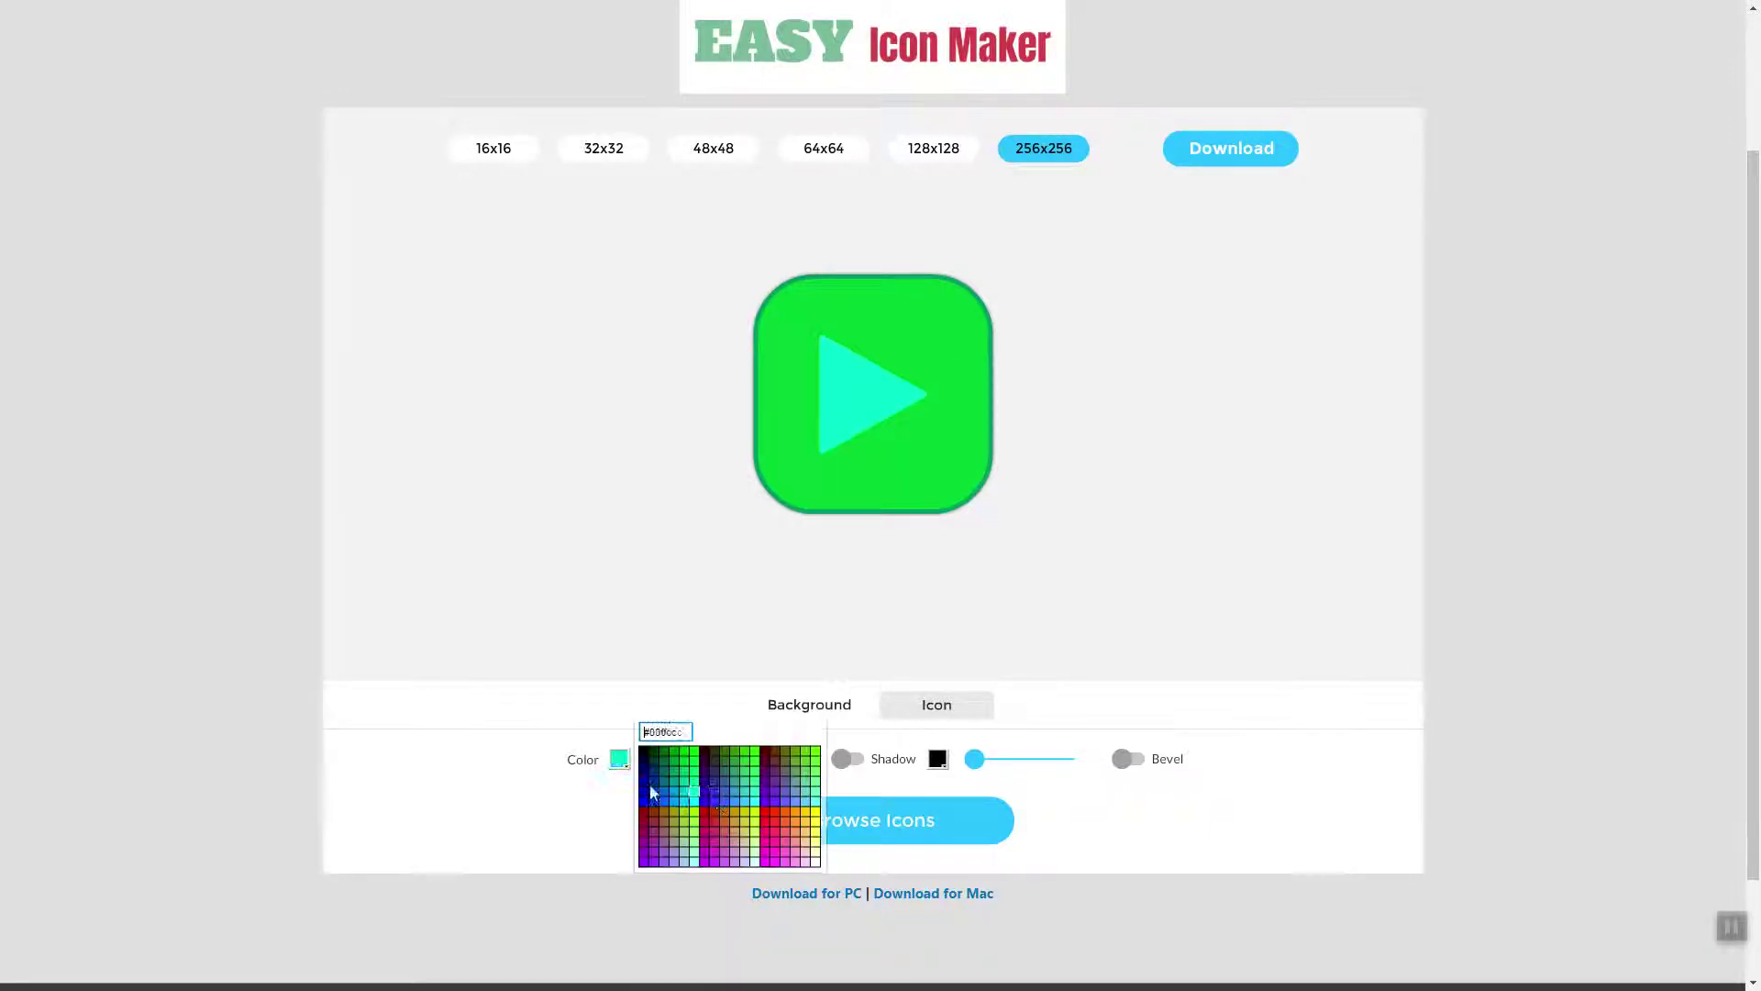
pyautogui.click(736, 801)
pyautogui.click(620, 760)
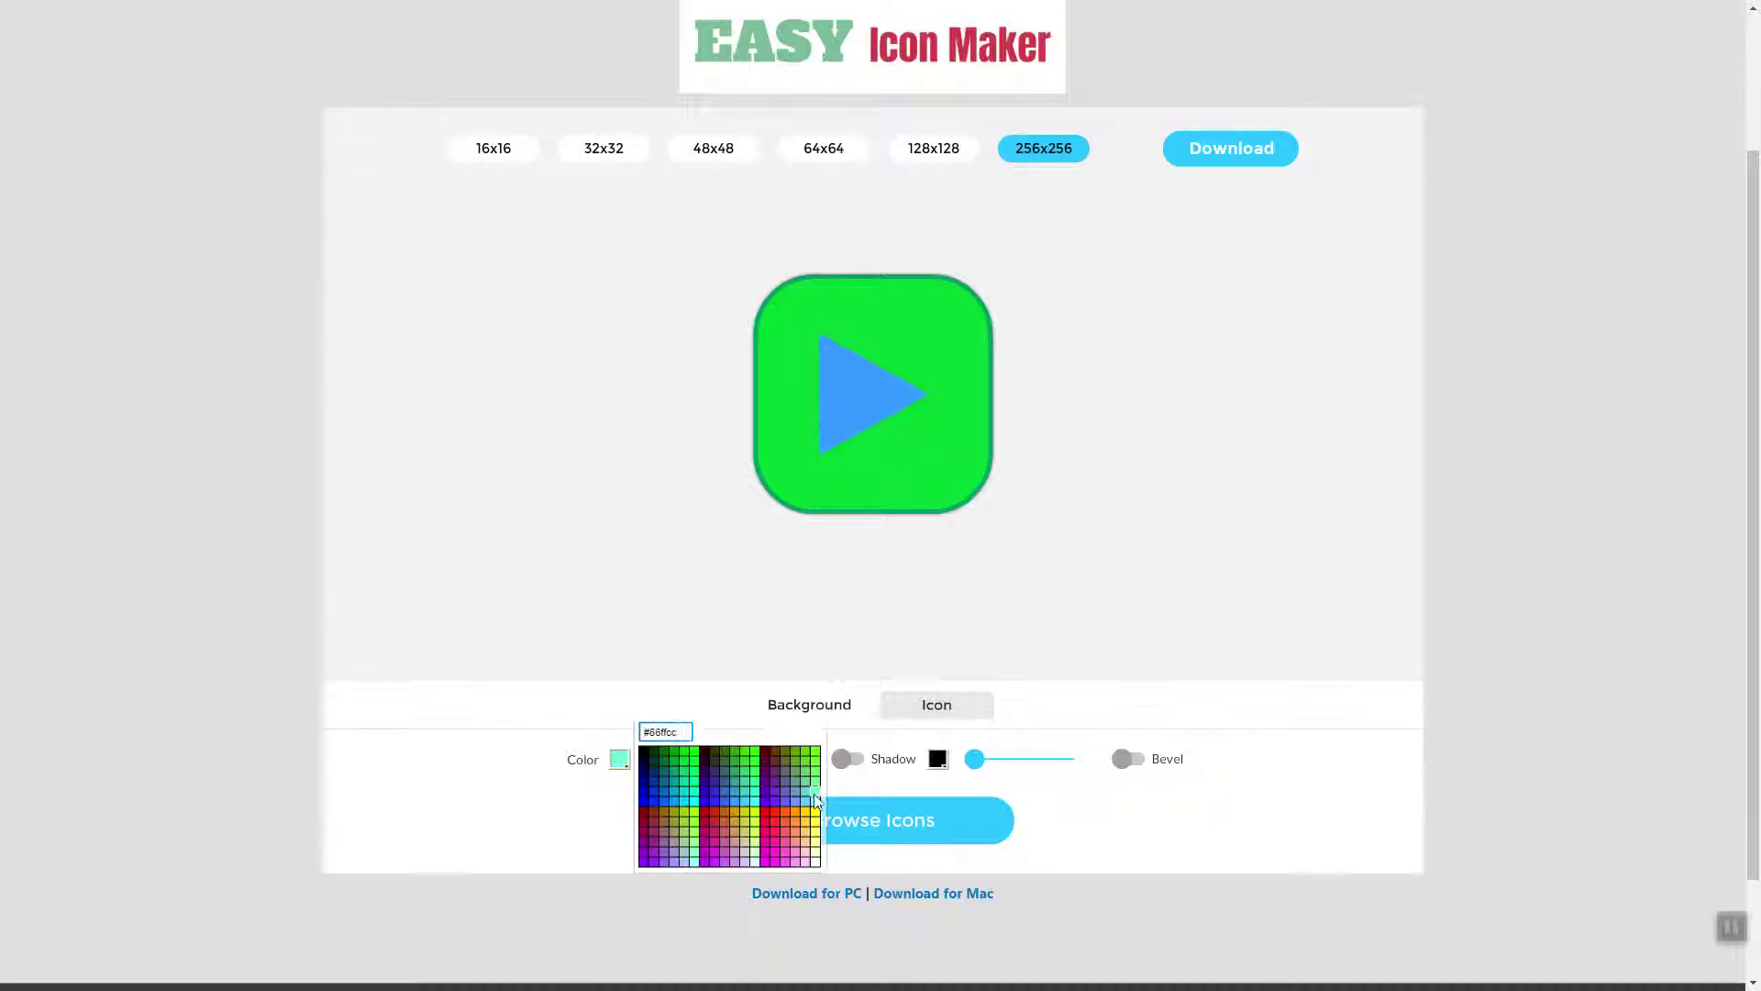
pyautogui.click(641, 785)
pyautogui.click(622, 766)
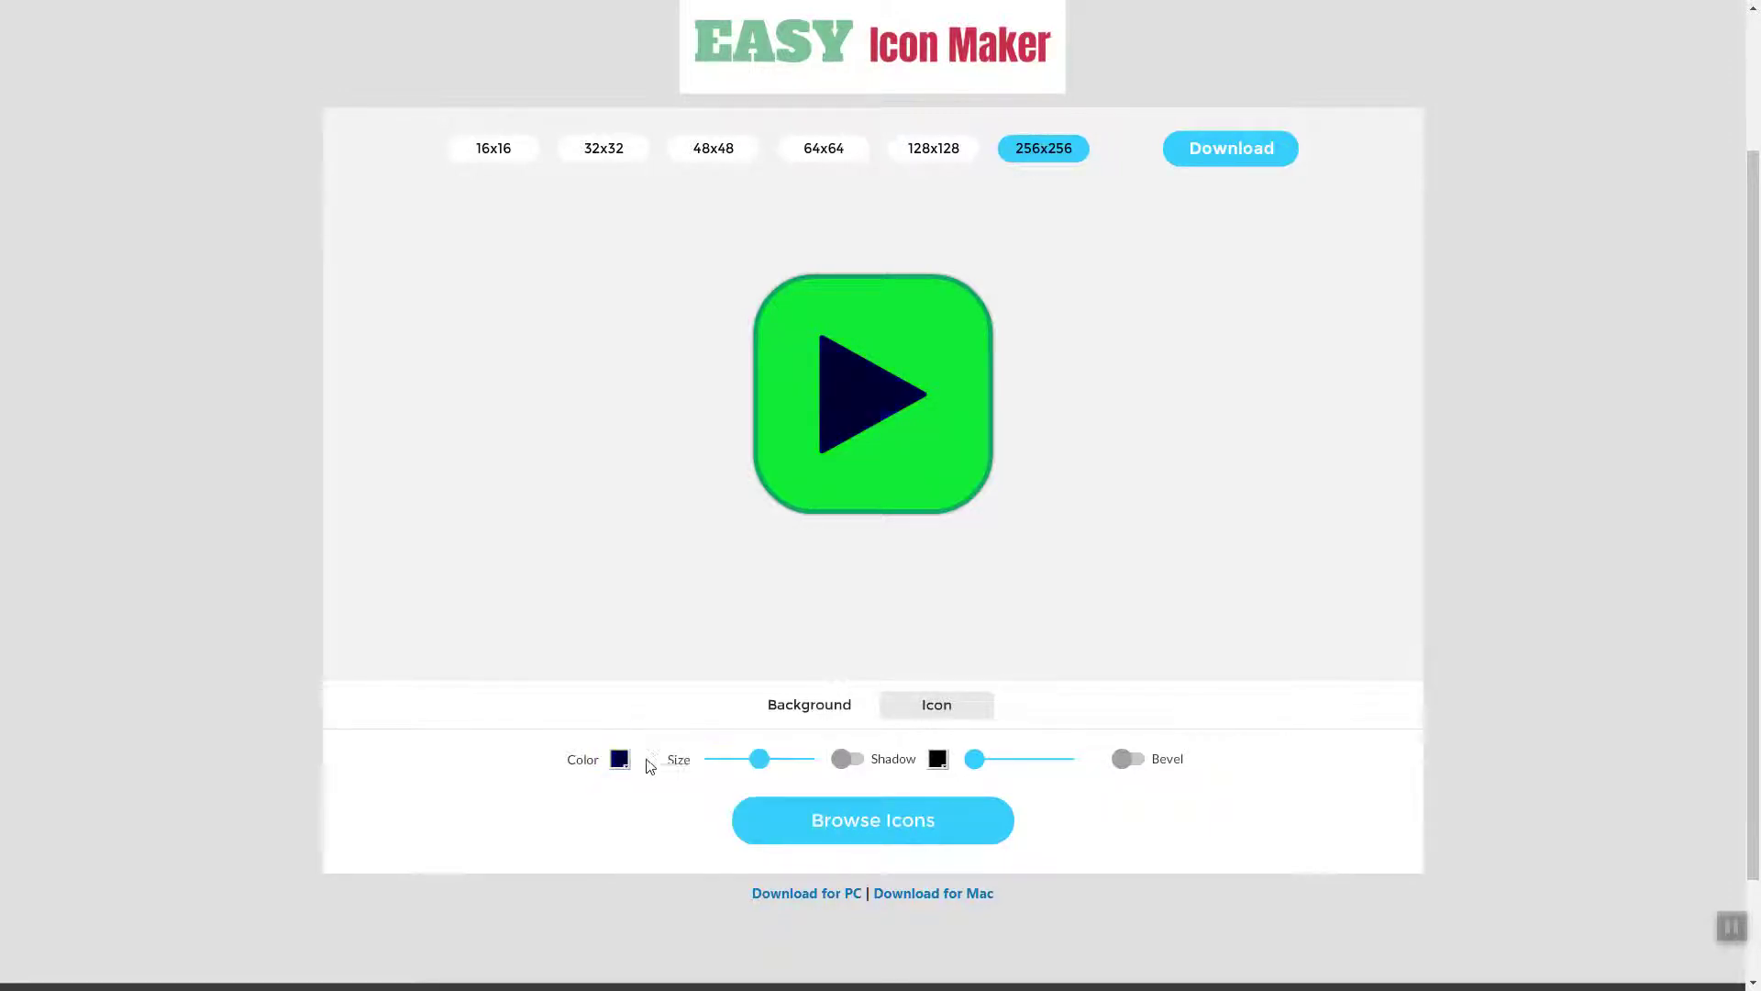
pyautogui.click(622, 761)
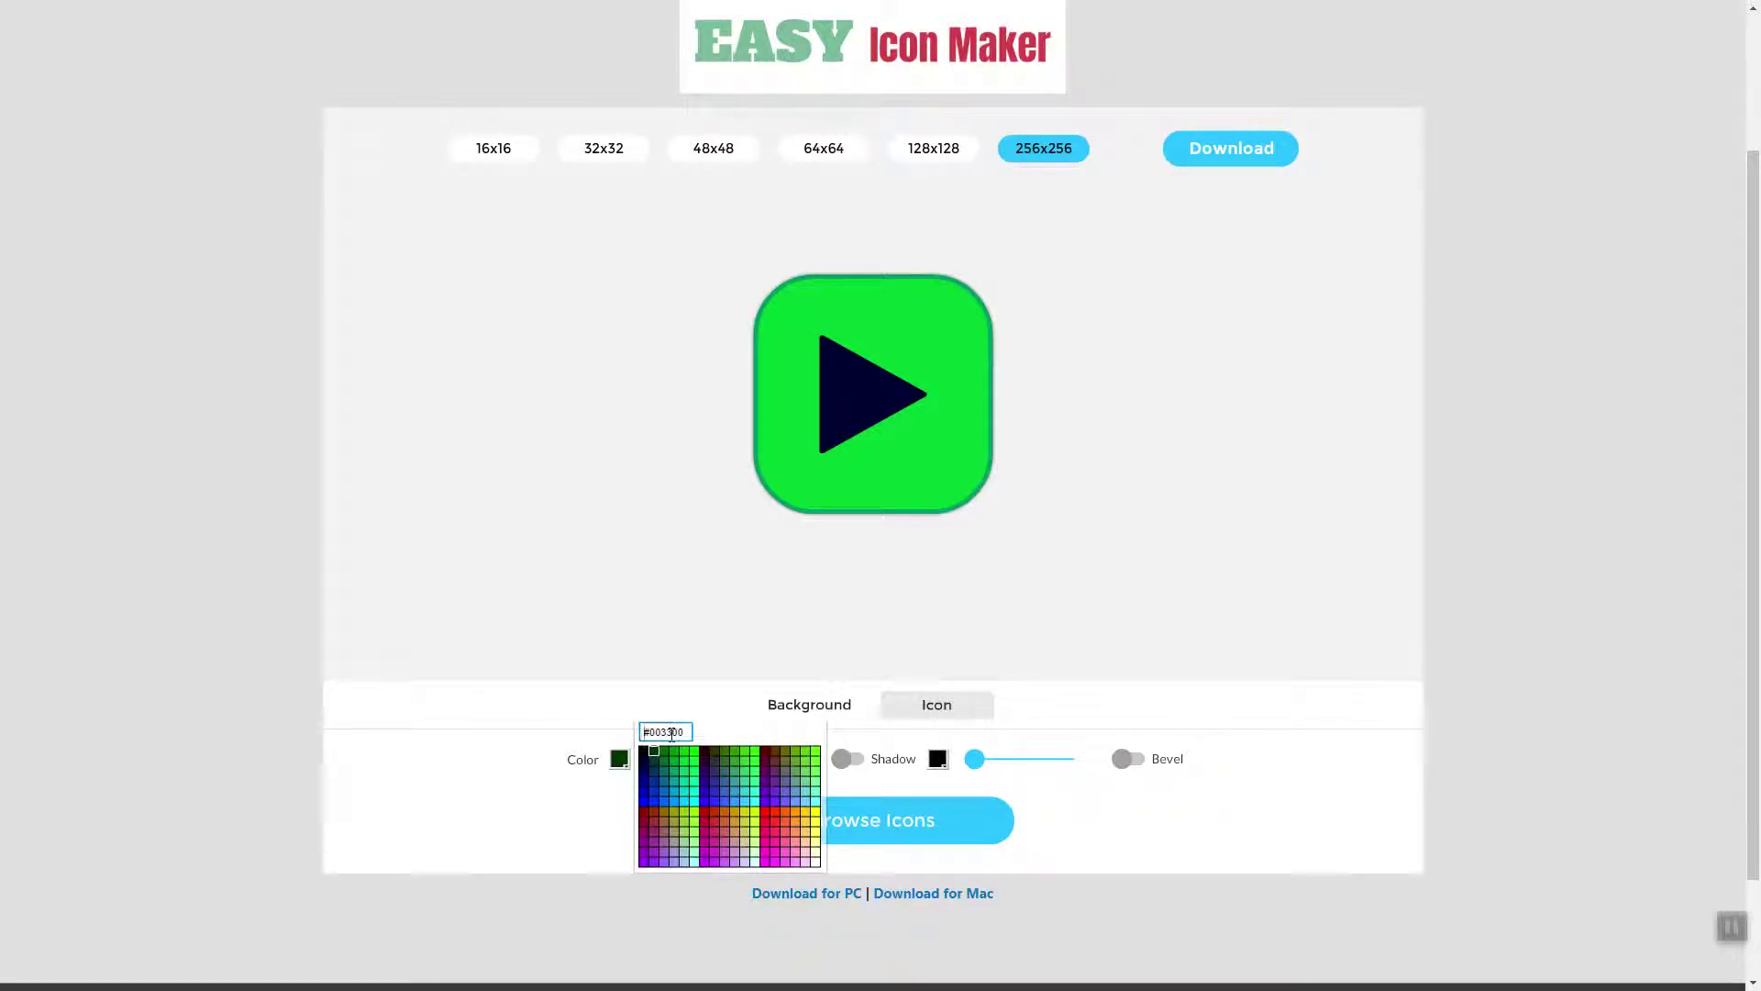
# Step: Give the play glyph a maximum-strength dark blue drop shadow, replacing an initial green one
pyautogui.click(595, 721)
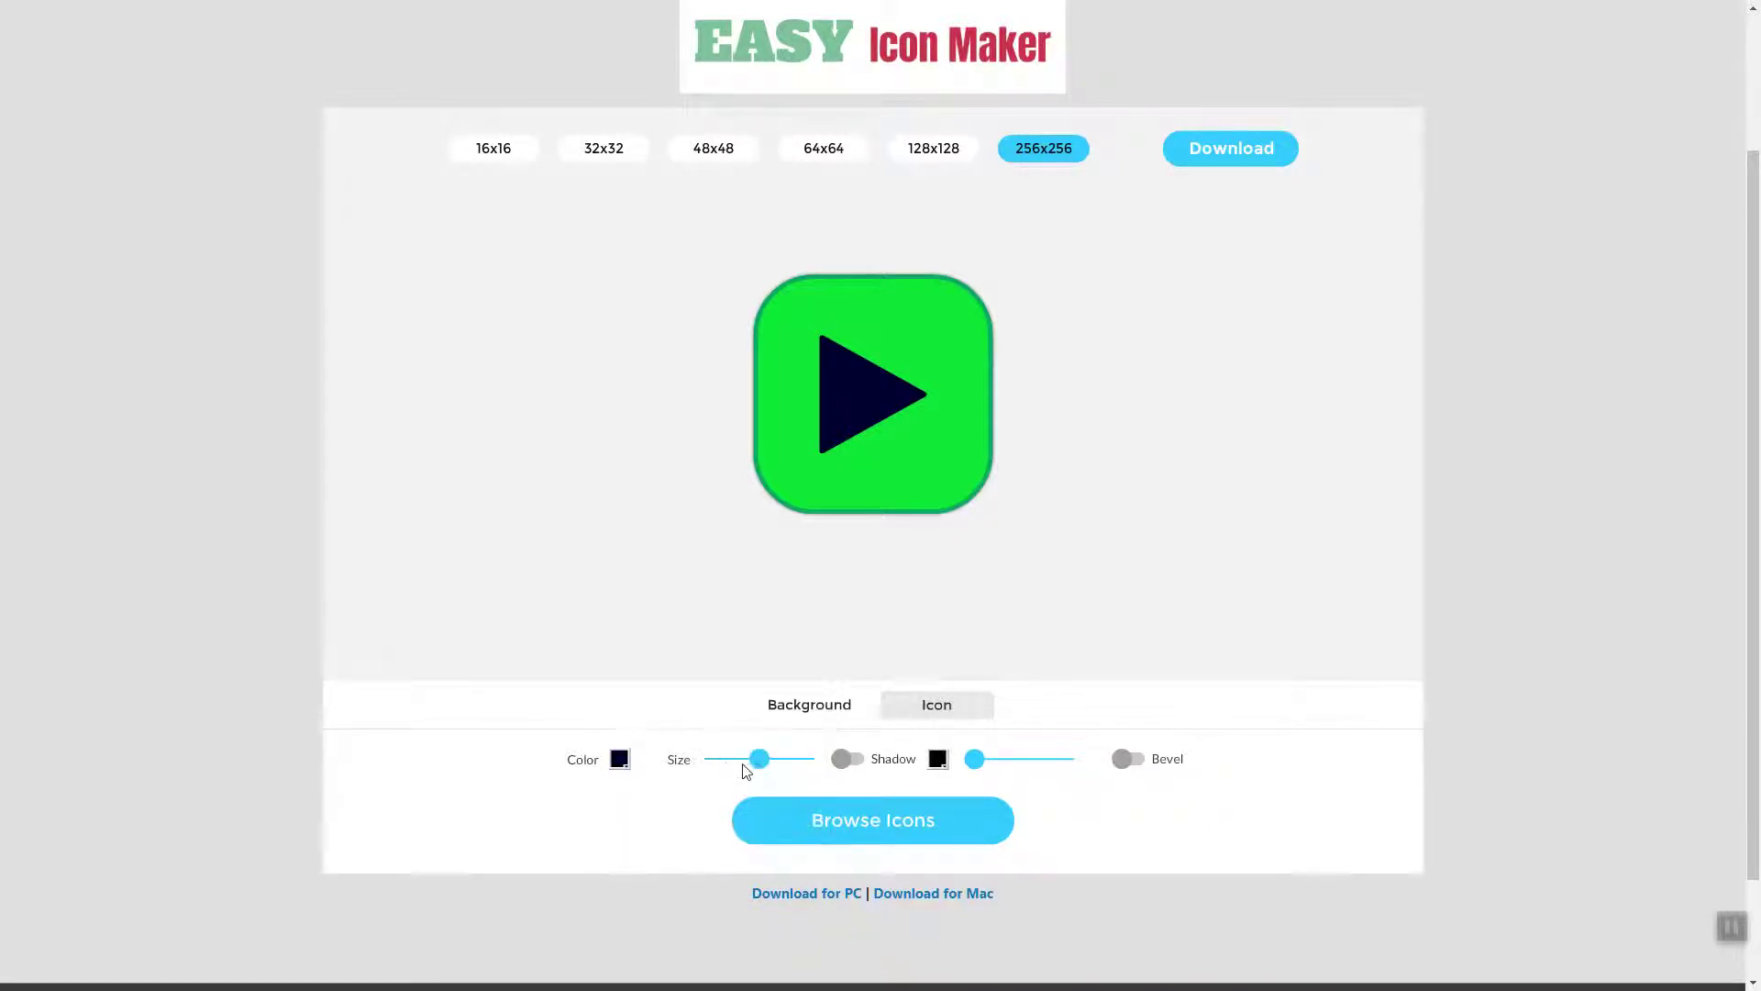
pyautogui.moveTo(744, 770); pyautogui.dragTo(755, 765)
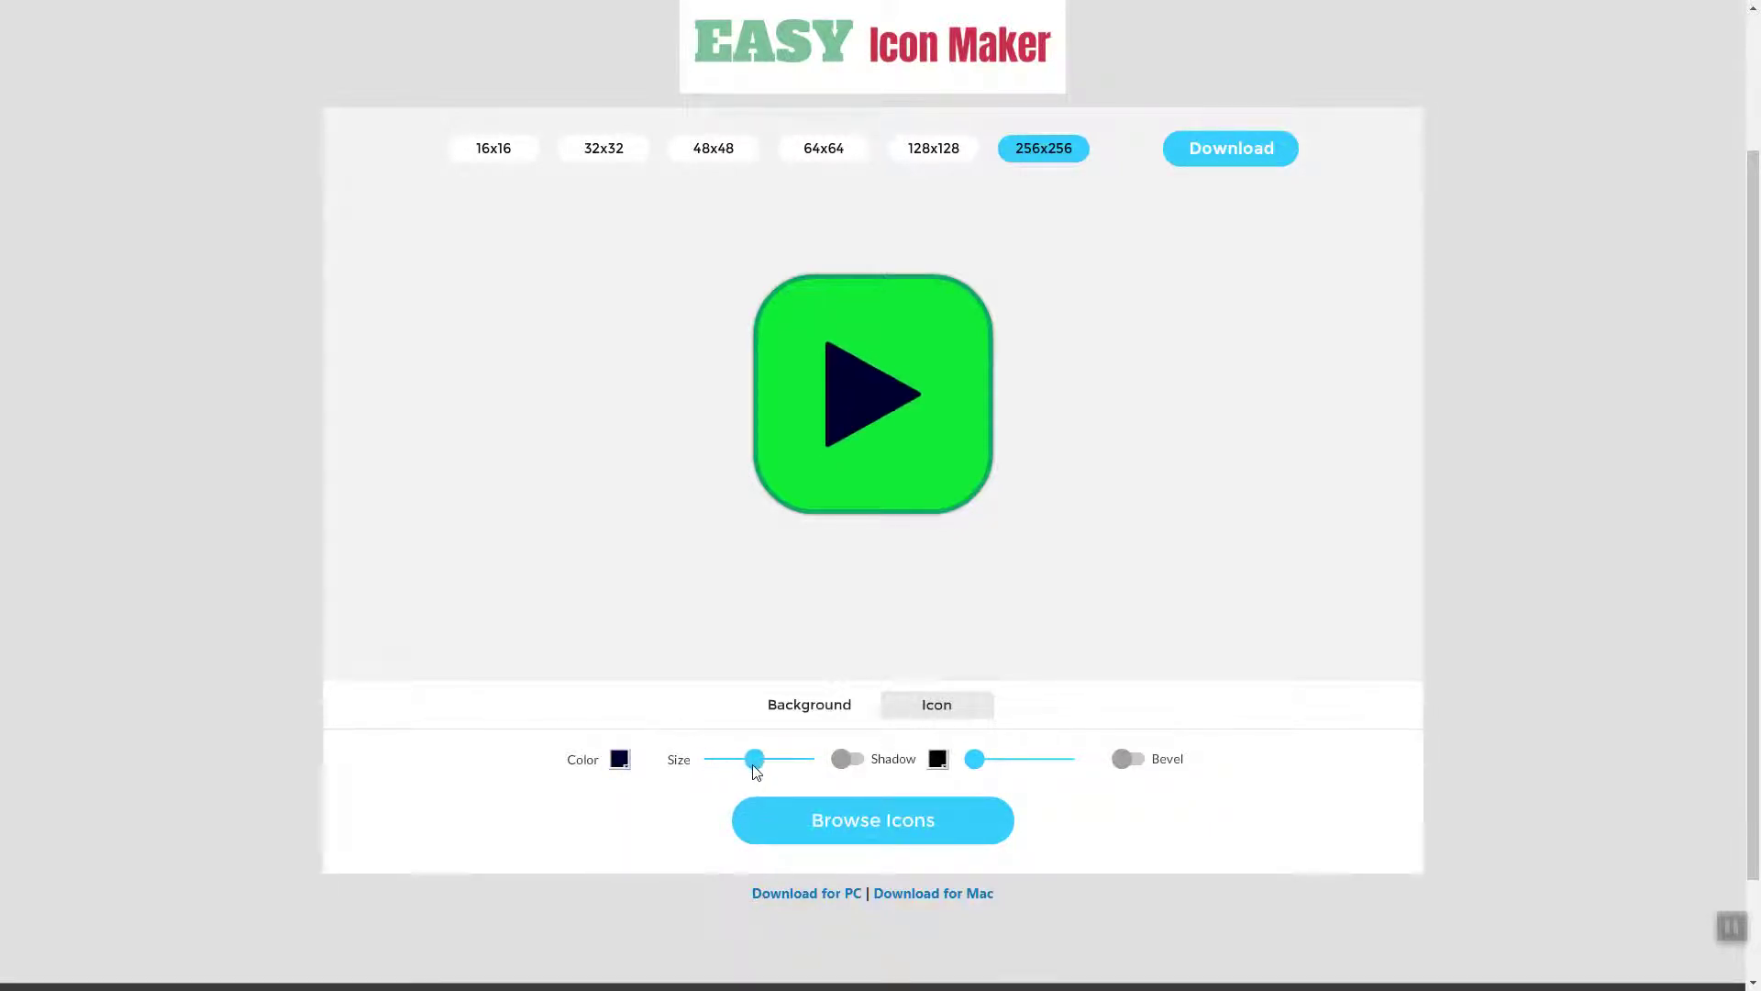
pyautogui.click(849, 759)
pyautogui.click(937, 758)
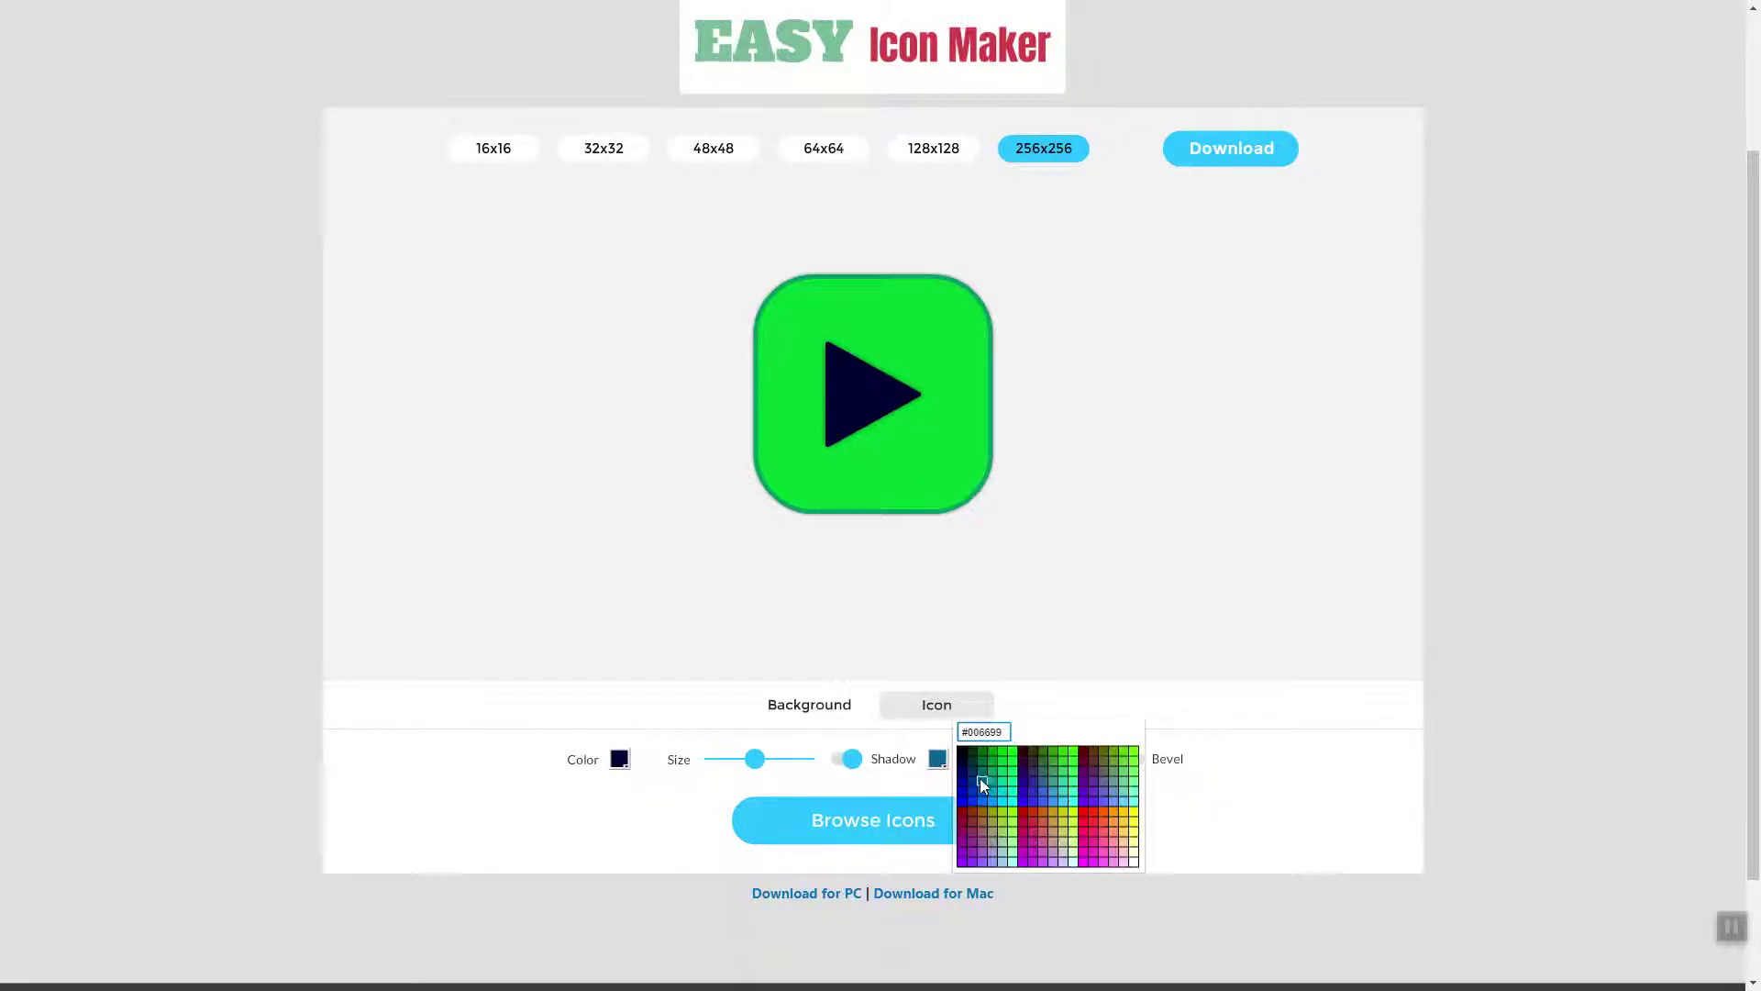
pyautogui.click(1005, 775)
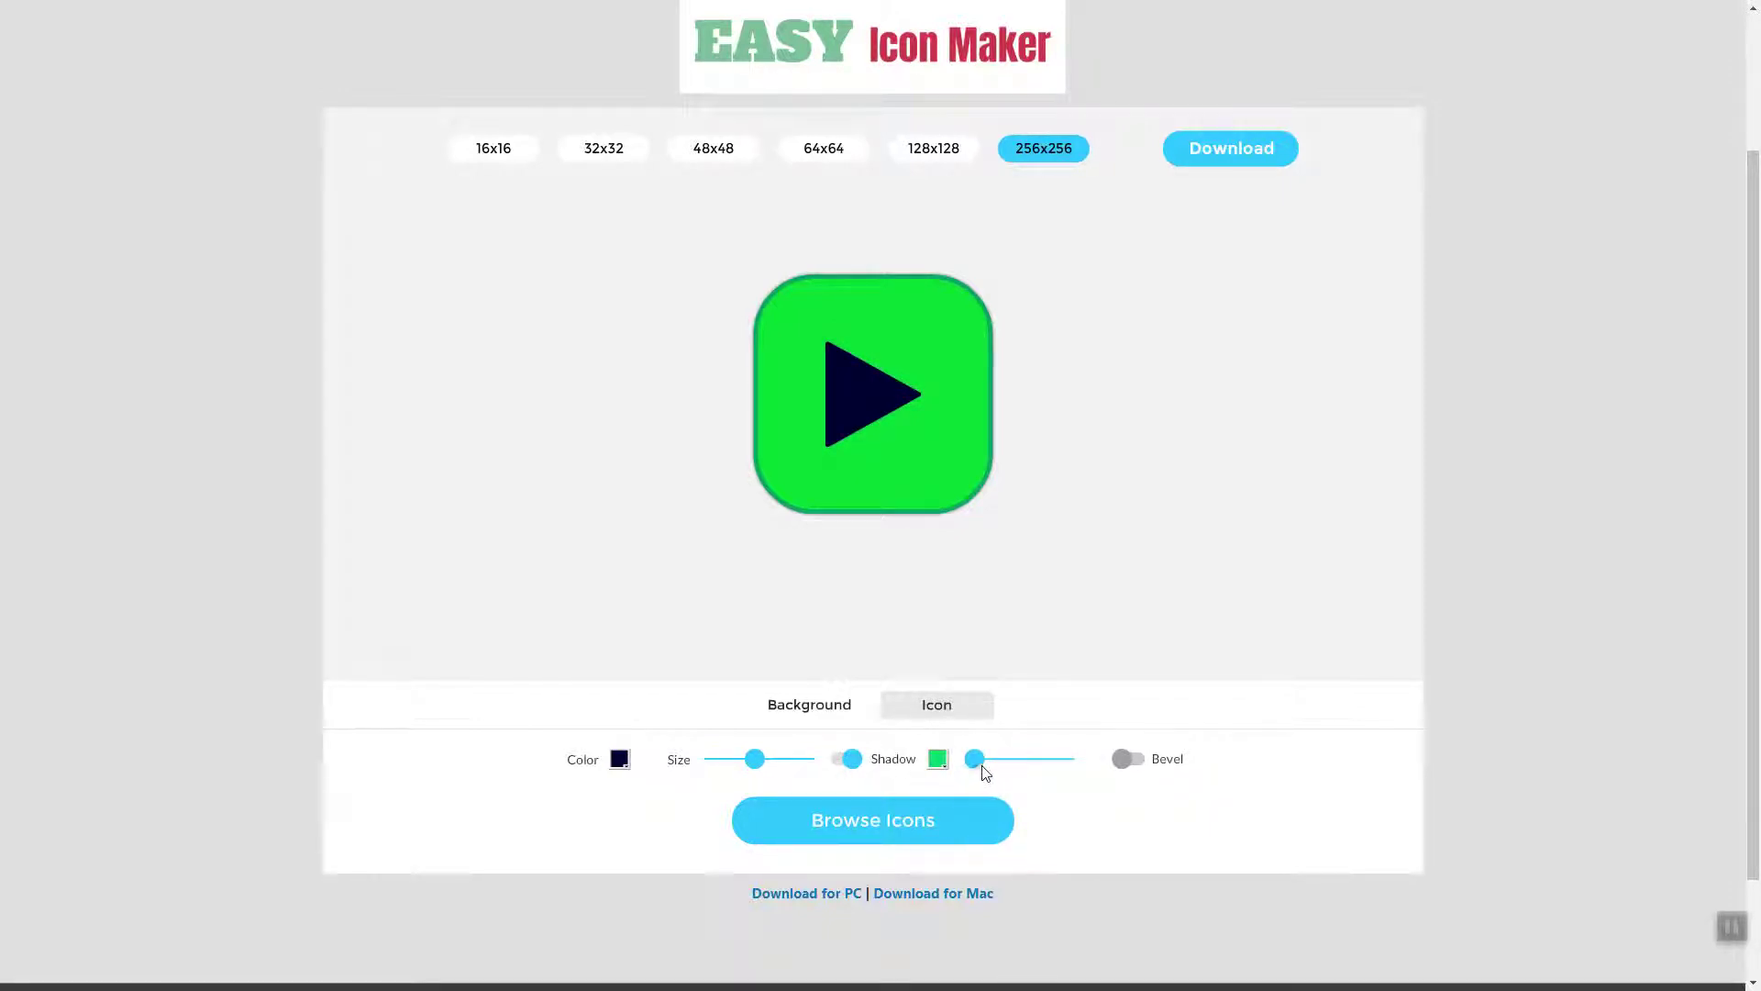
pyautogui.moveTo(984, 774); pyautogui.dragTo(1056, 773)
pyautogui.click(939, 761)
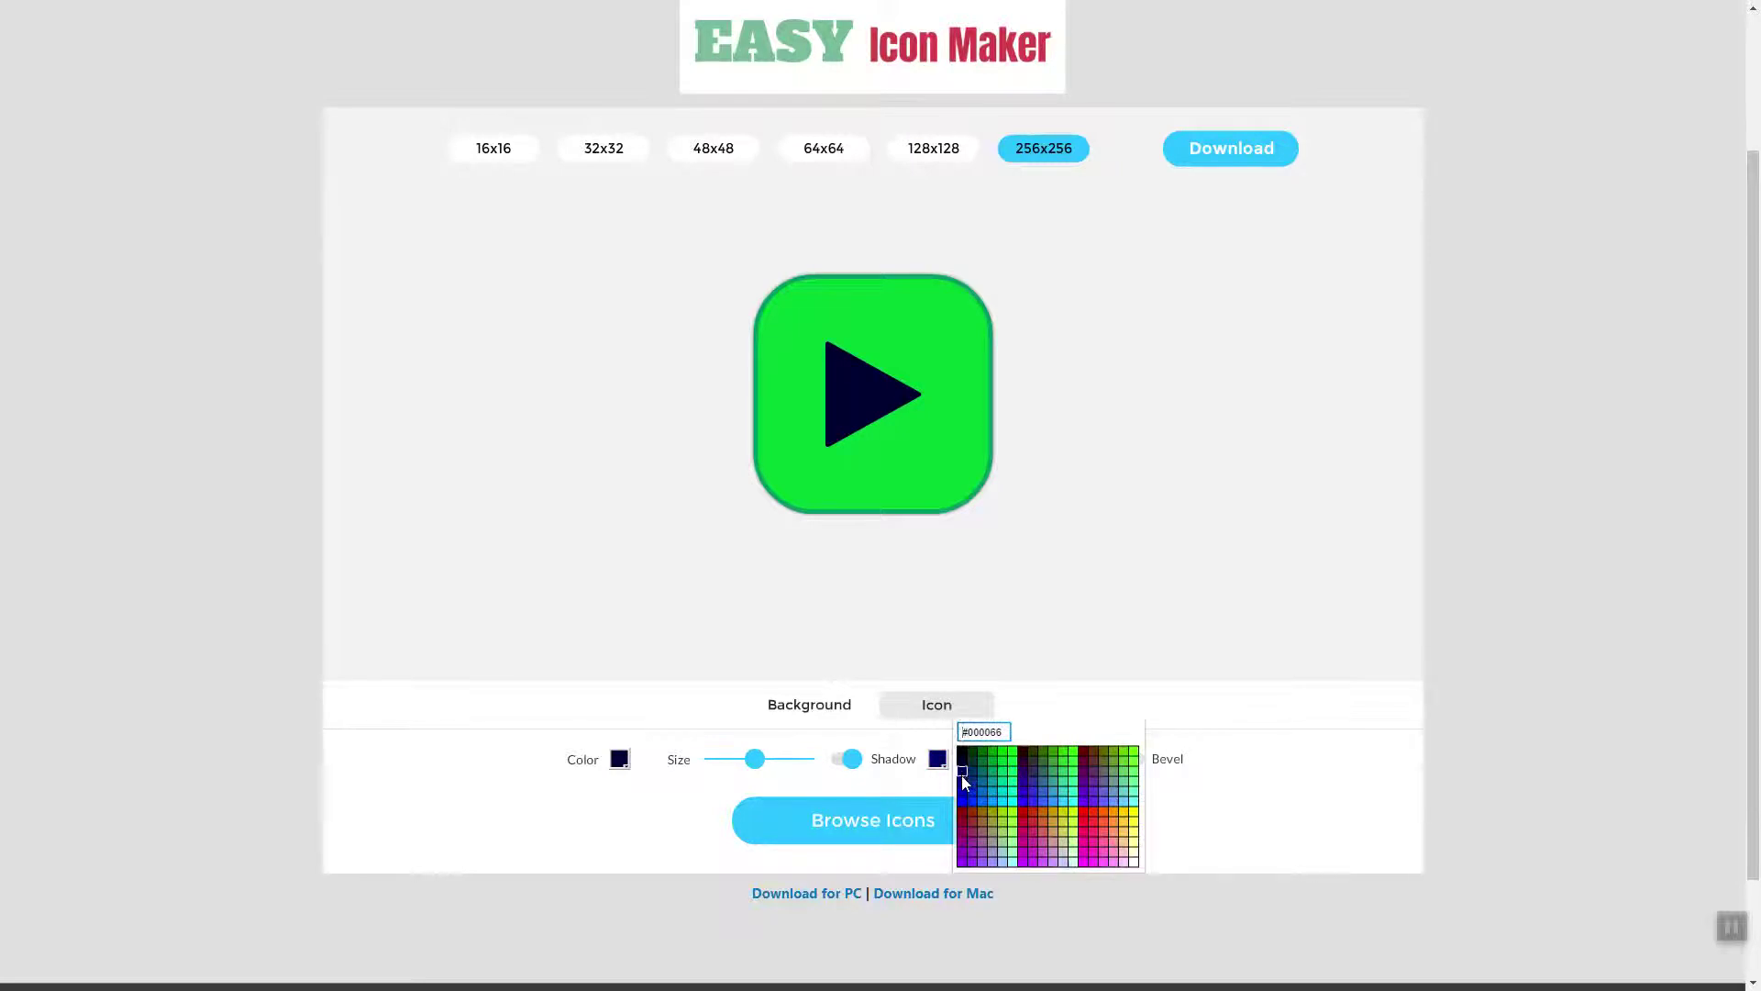
pyautogui.click(975, 768)
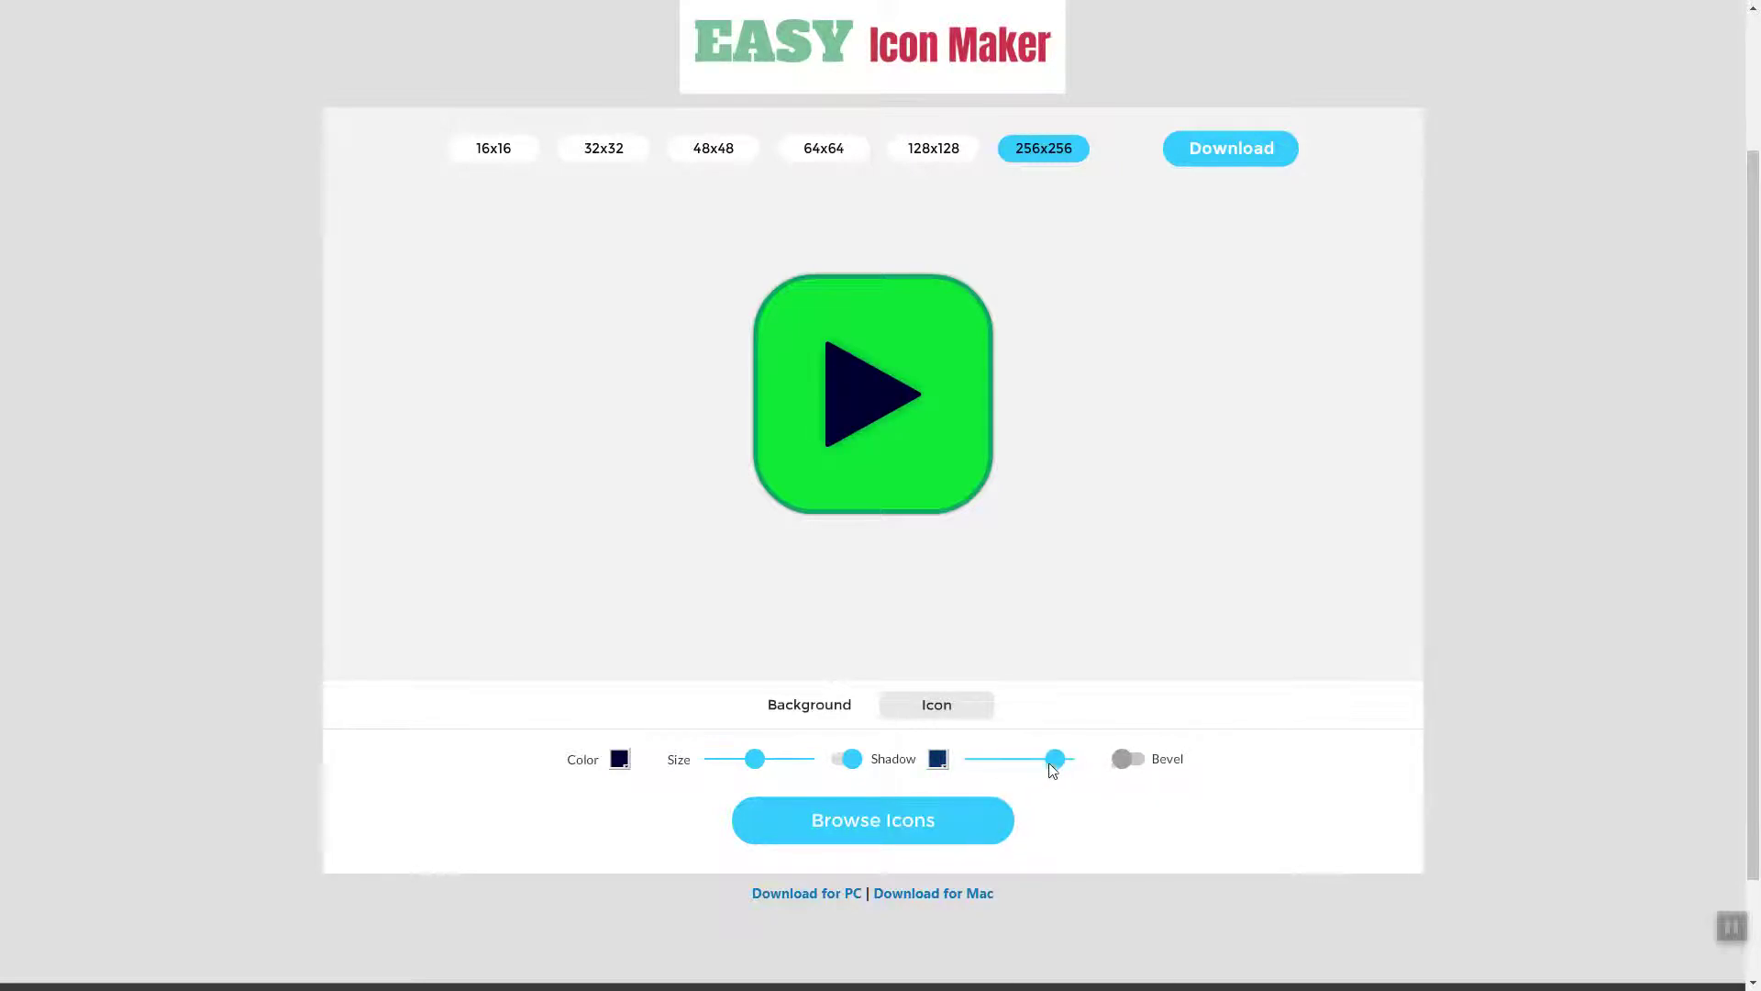
pyautogui.moveTo(1050, 768); pyautogui.dragTo(1066, 765)
# Step: Enlarge the play glyph and turn its bevel on
pyautogui.moveTo(756, 764); pyautogui.dragTo(770, 765)
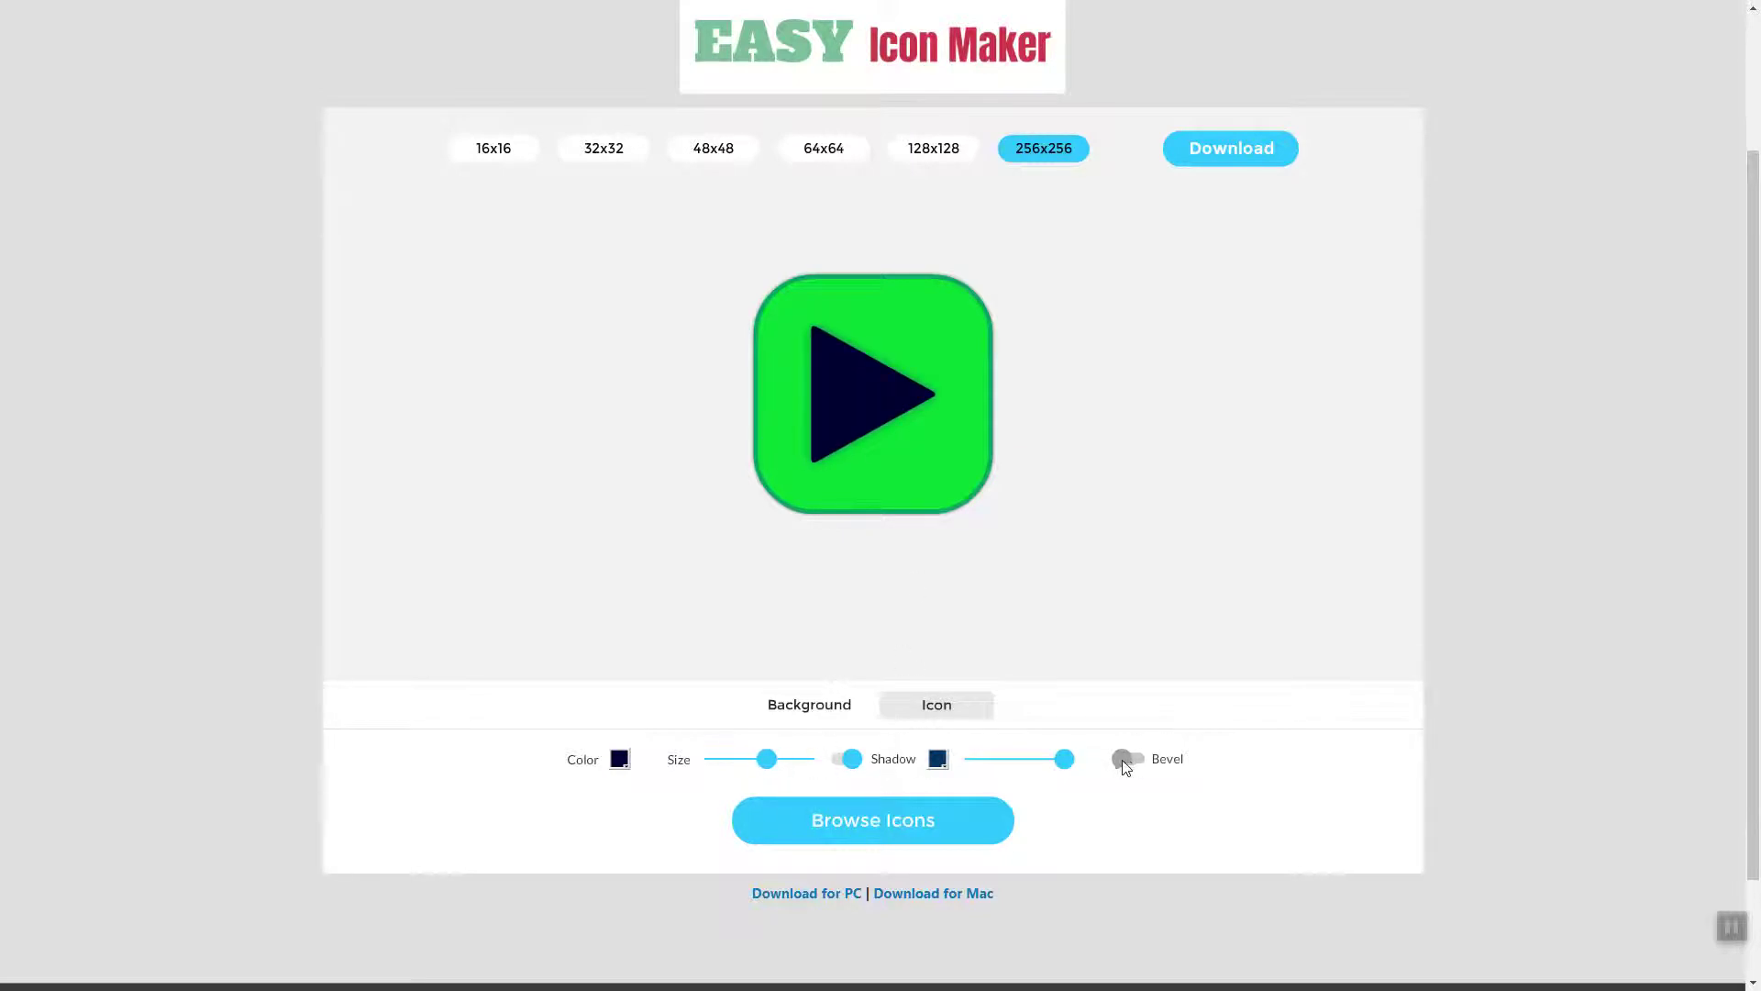
pyautogui.click(1124, 764)
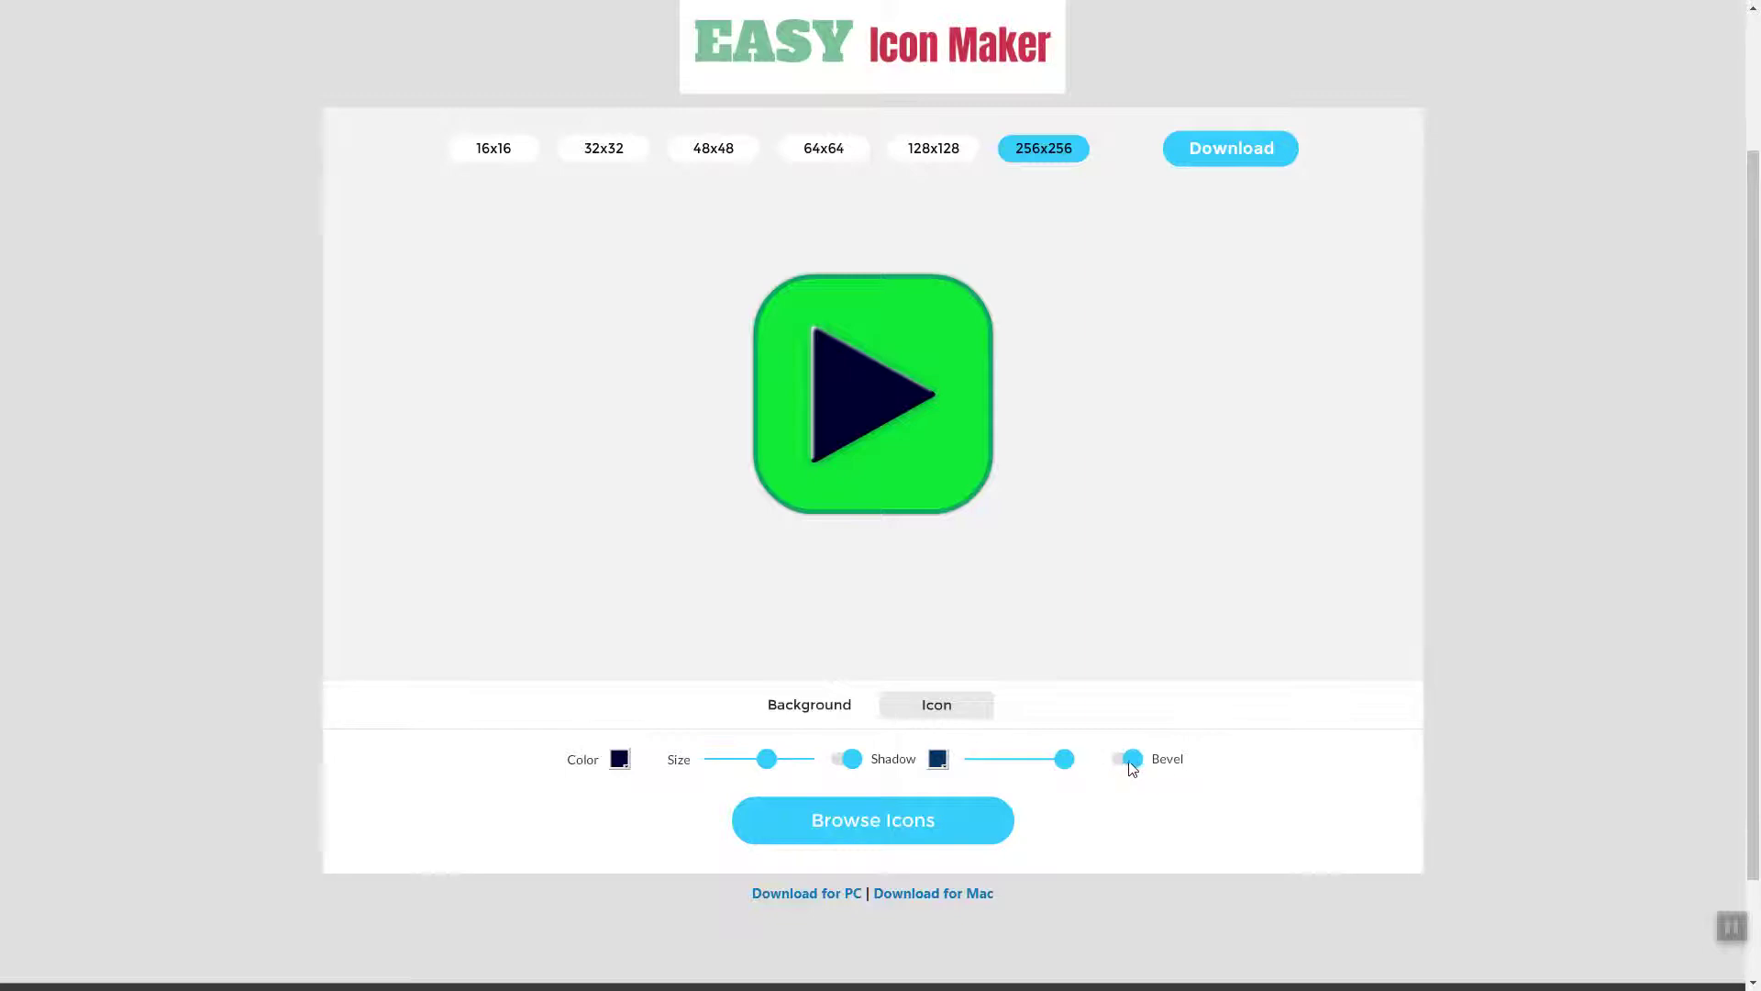
pyautogui.click(1131, 760)
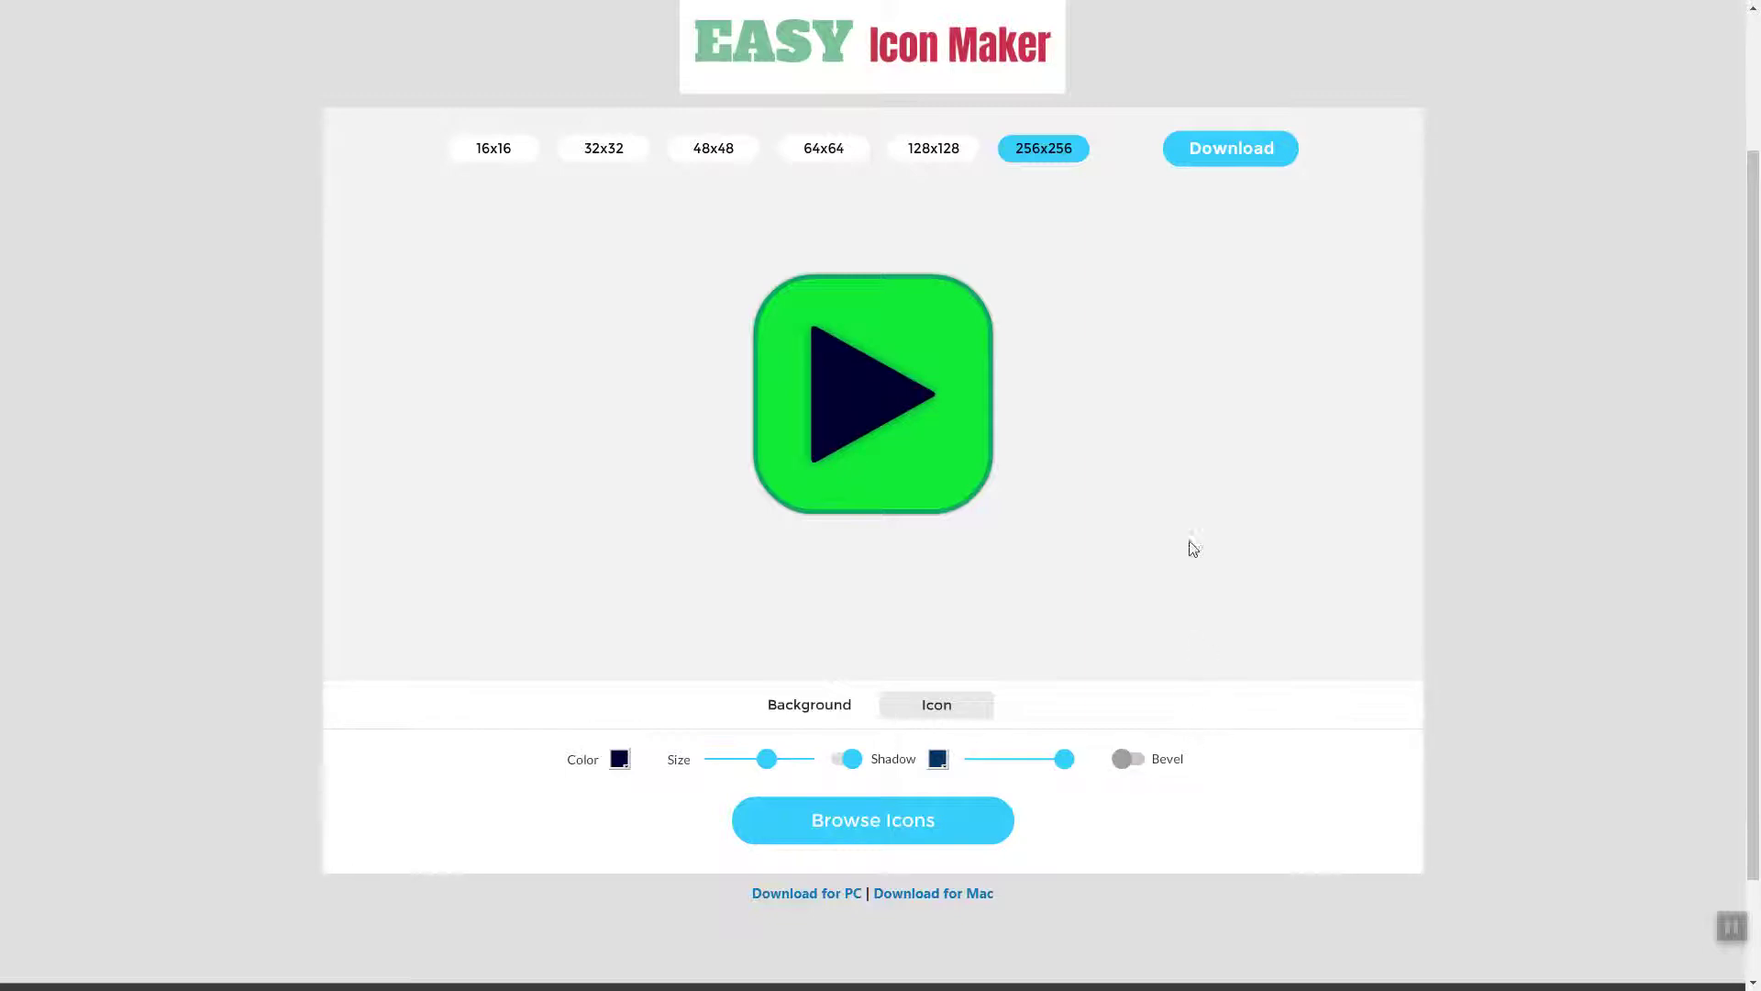
pyautogui.click(1124, 760)
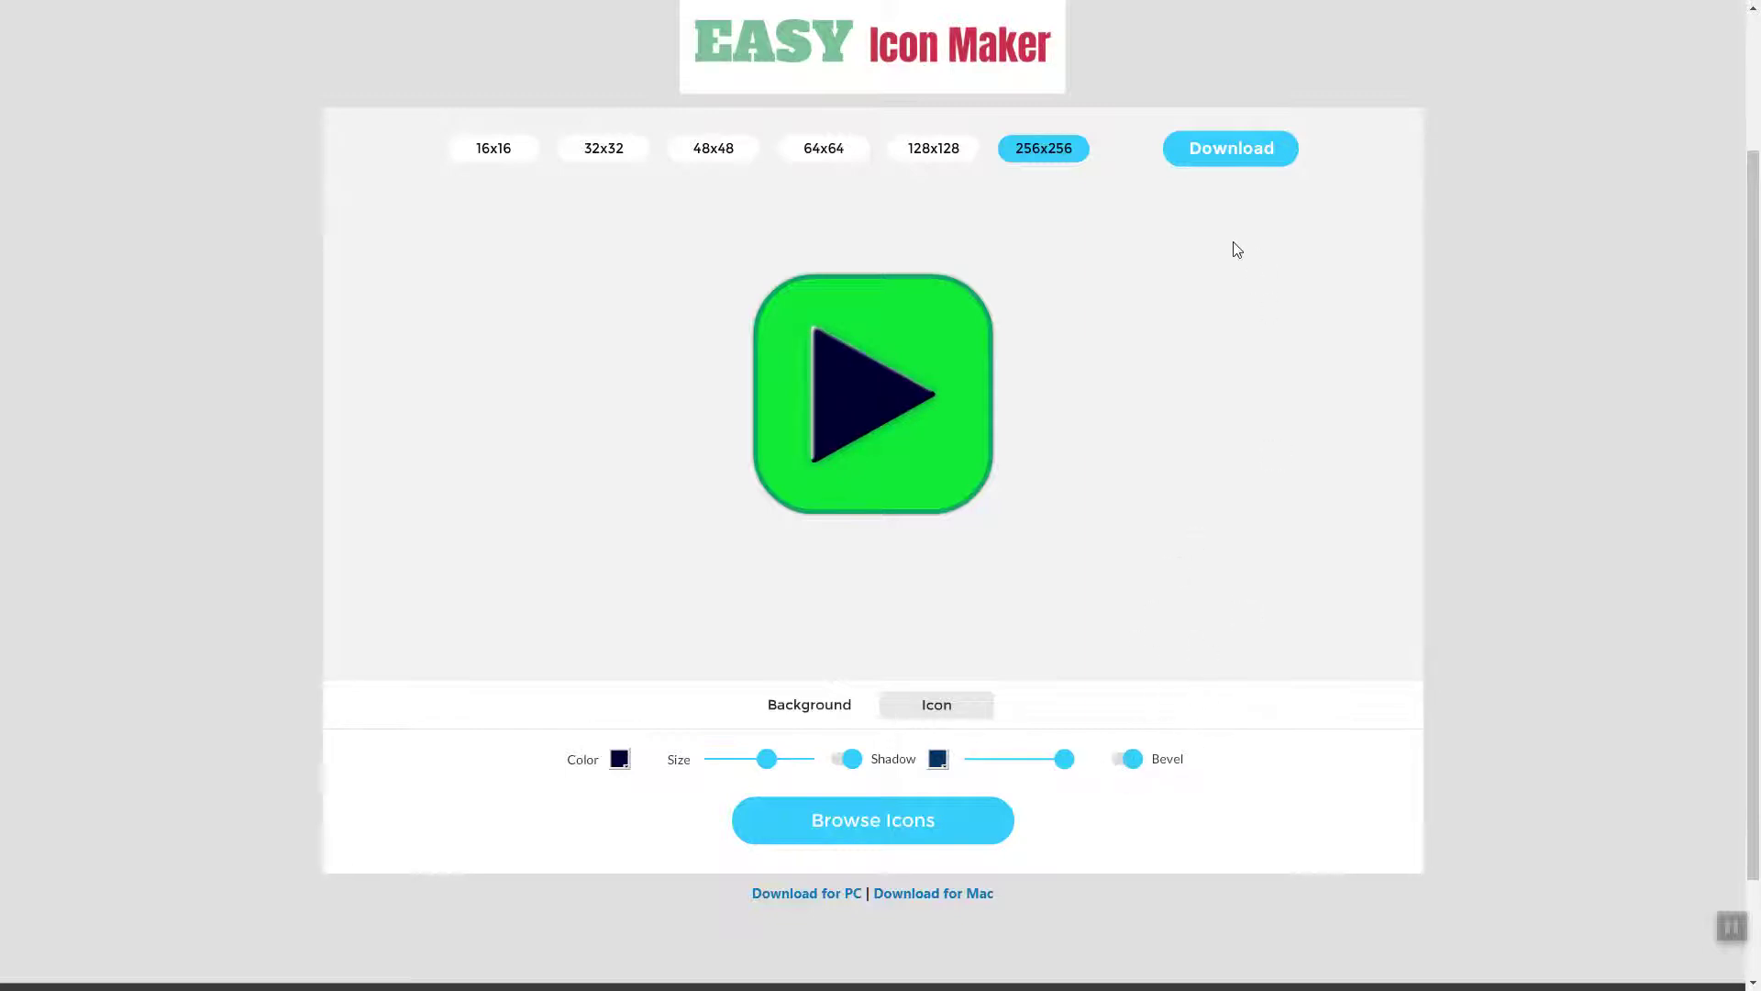
# Step: Save the icon as a PNG file named 'play'
pyautogui.click(1239, 153)
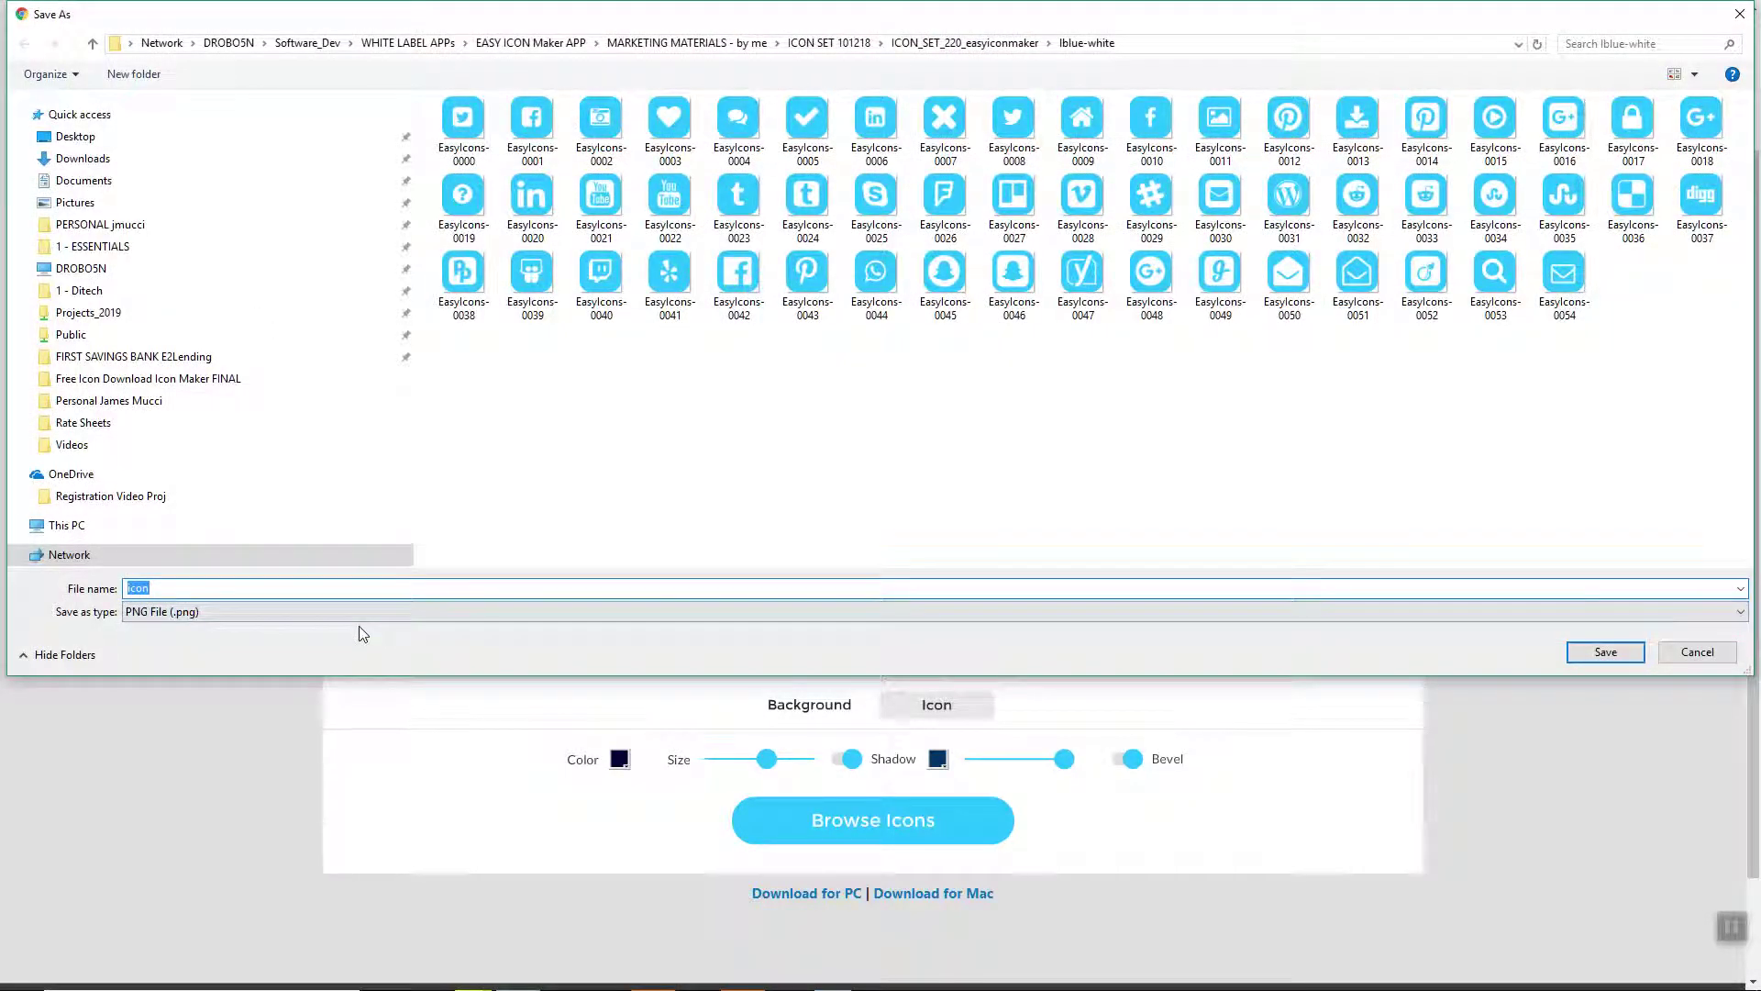
pyautogui.write('play')
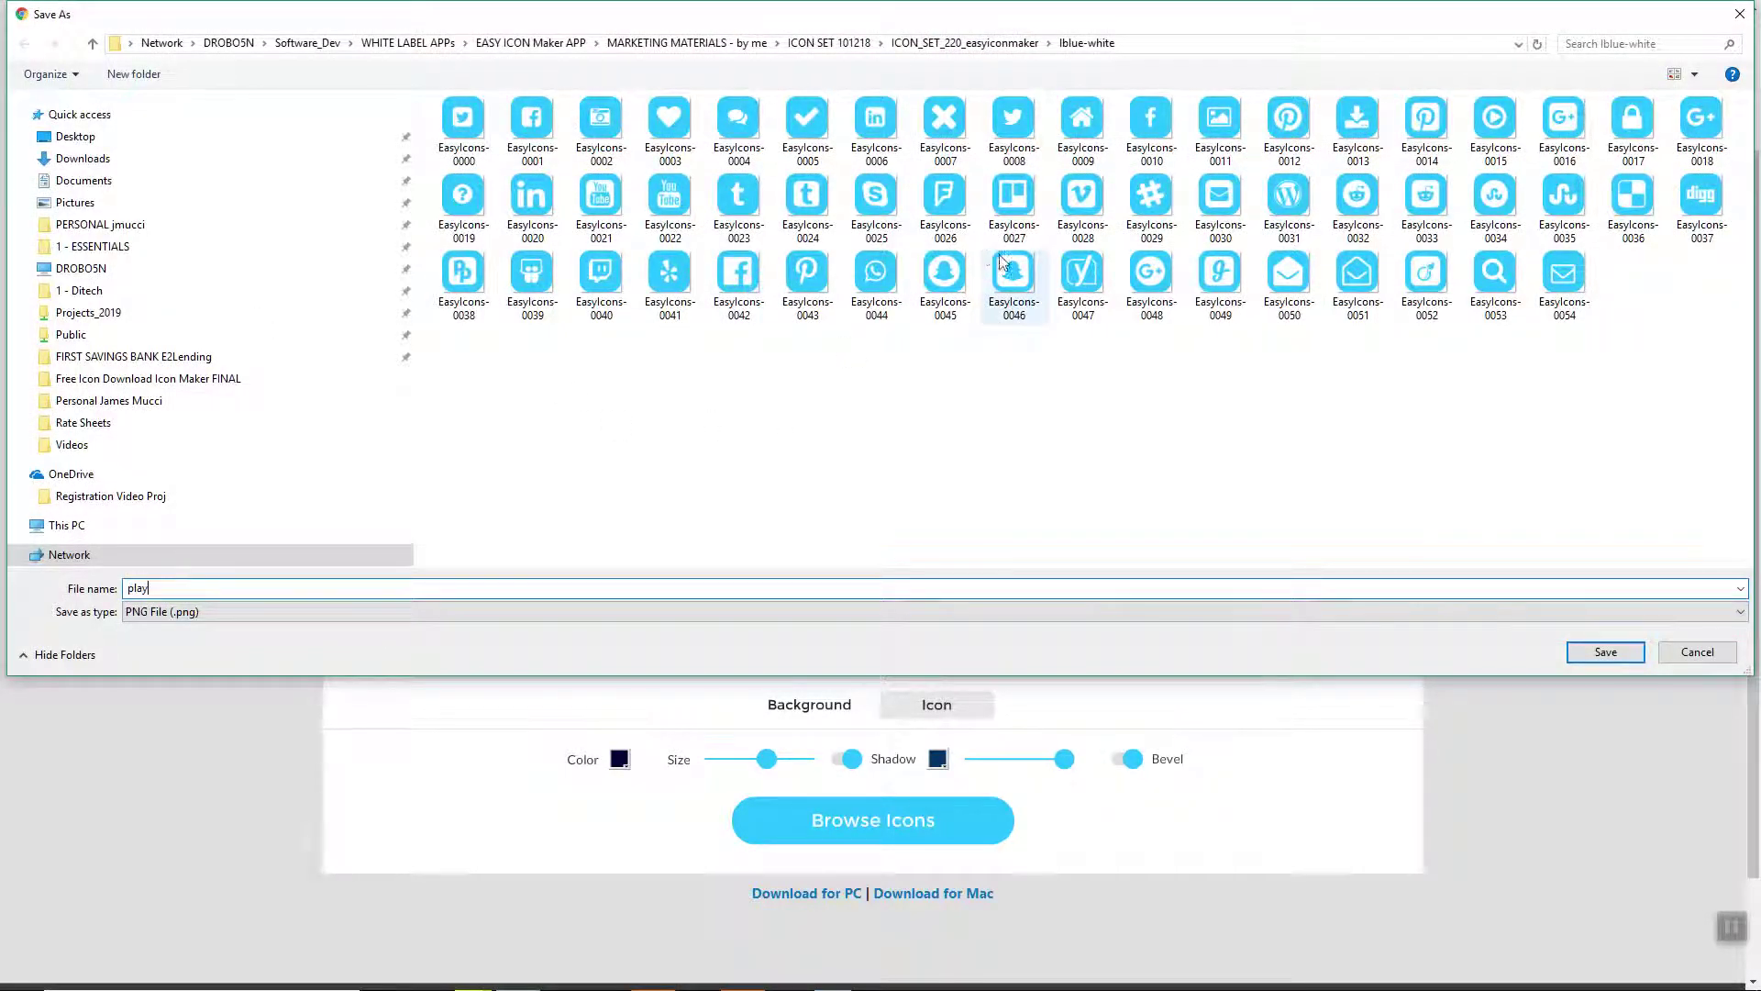
pyautogui.click(1607, 652)
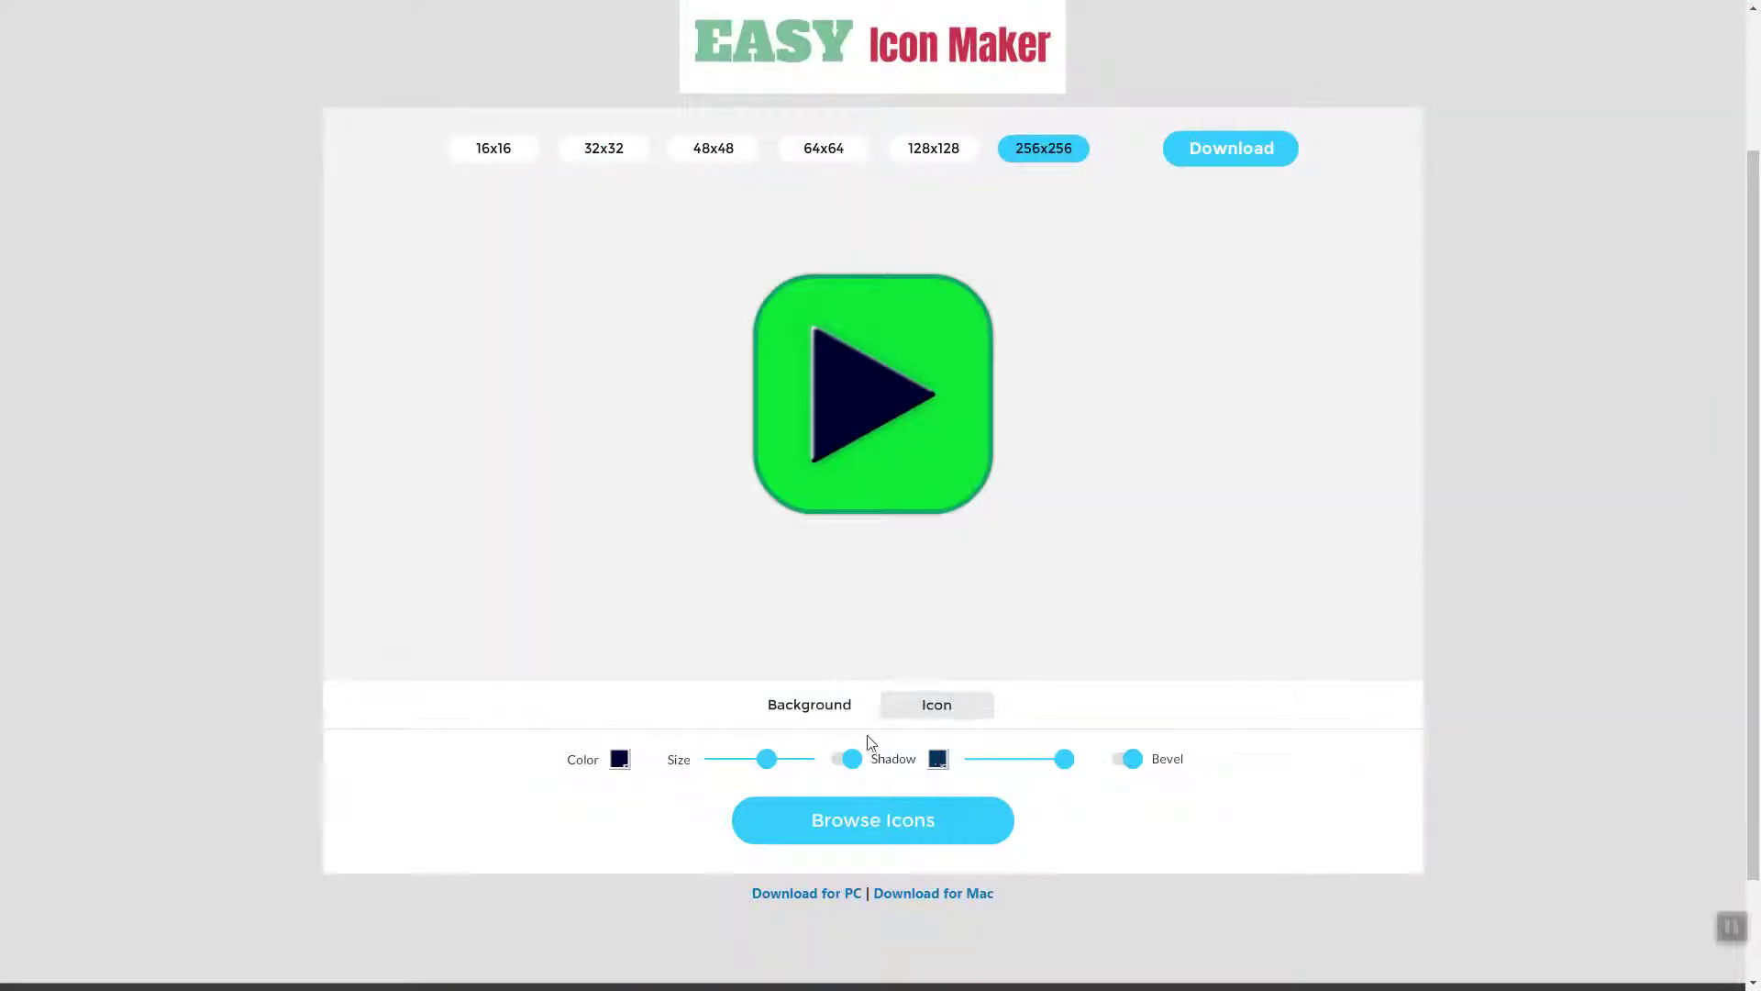
# Step: Try the Drupal logo and then the bomb as the glyph
pyautogui.click(881, 833)
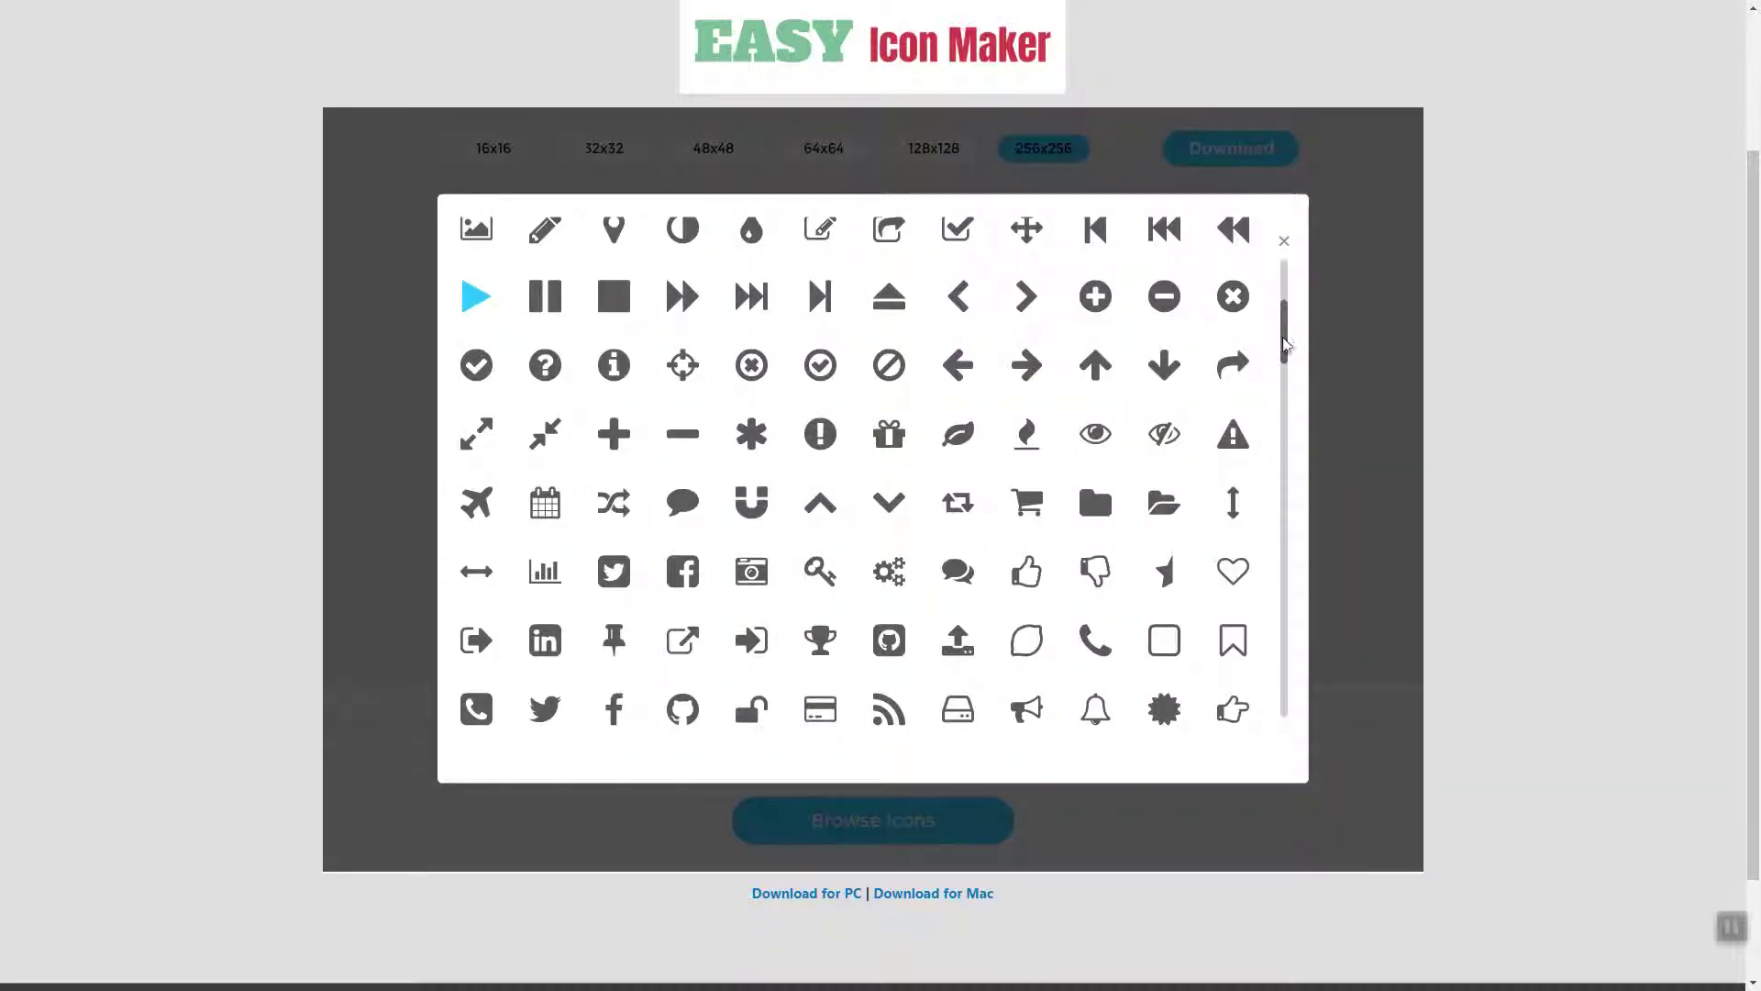
pyautogui.scroll(-5, 1280, 373)
pyautogui.moveTo(1294, 393); pyautogui.dragTo(1304, 513)
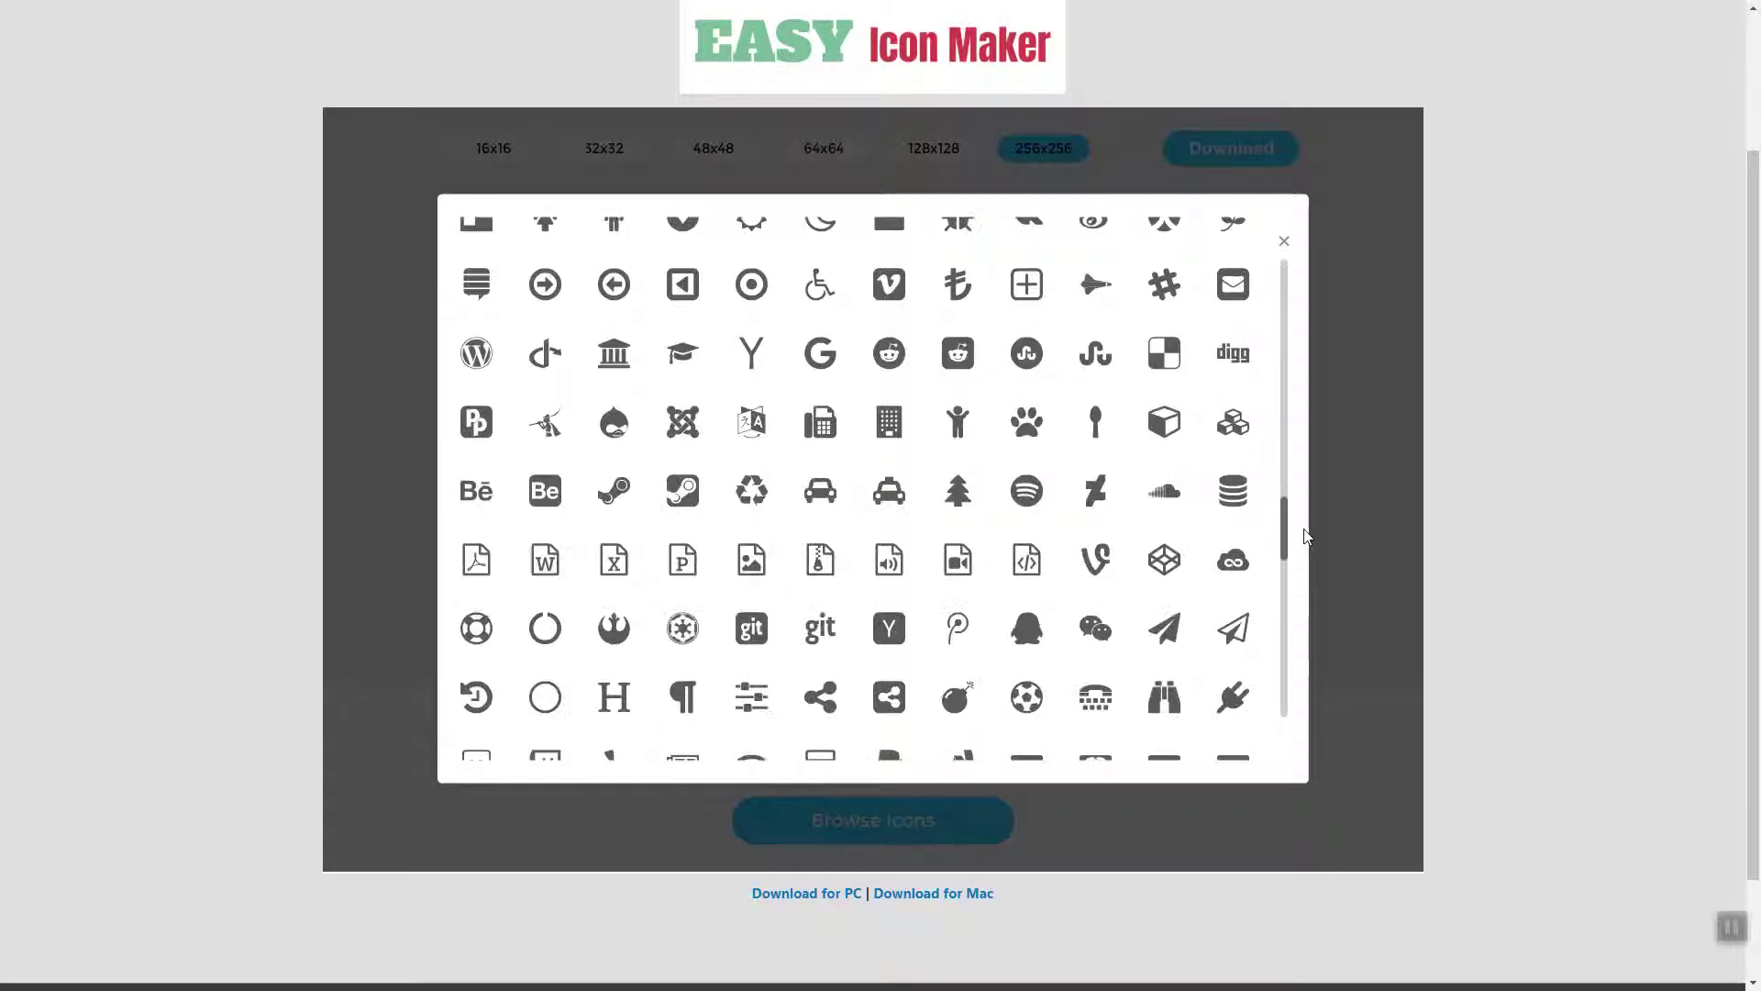
pyautogui.moveTo(1306, 514); pyautogui.dragTo(1302, 563)
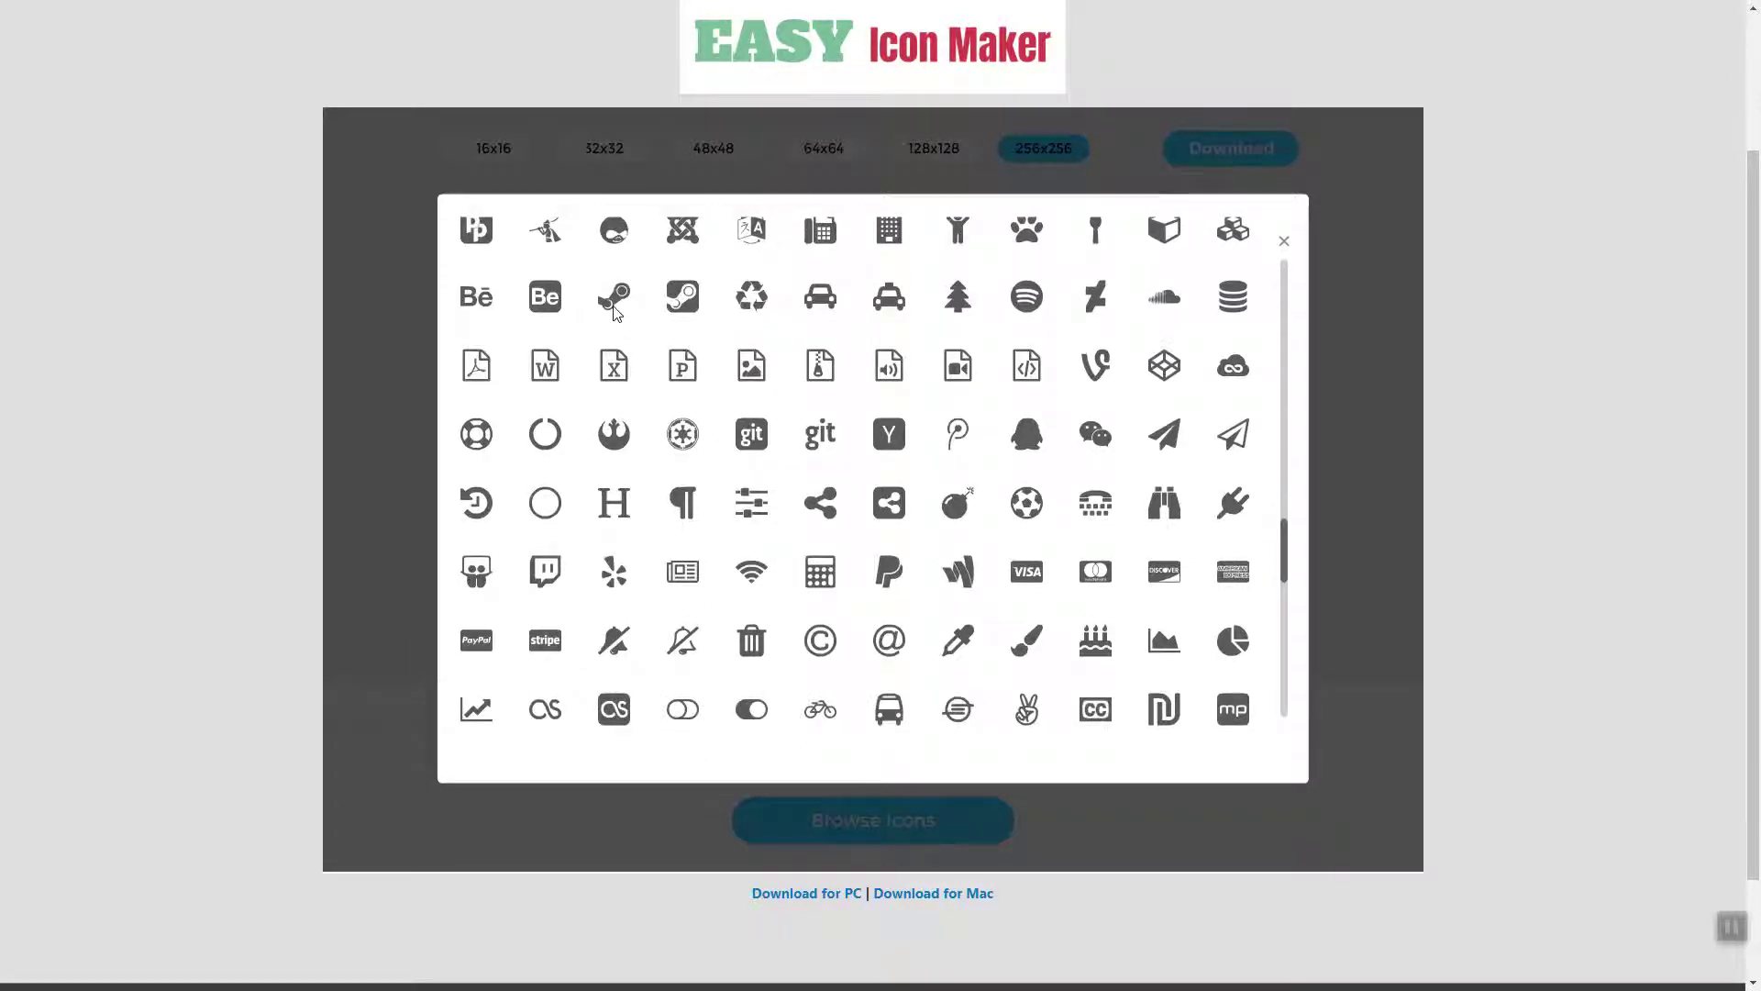
pyautogui.click(616, 235)
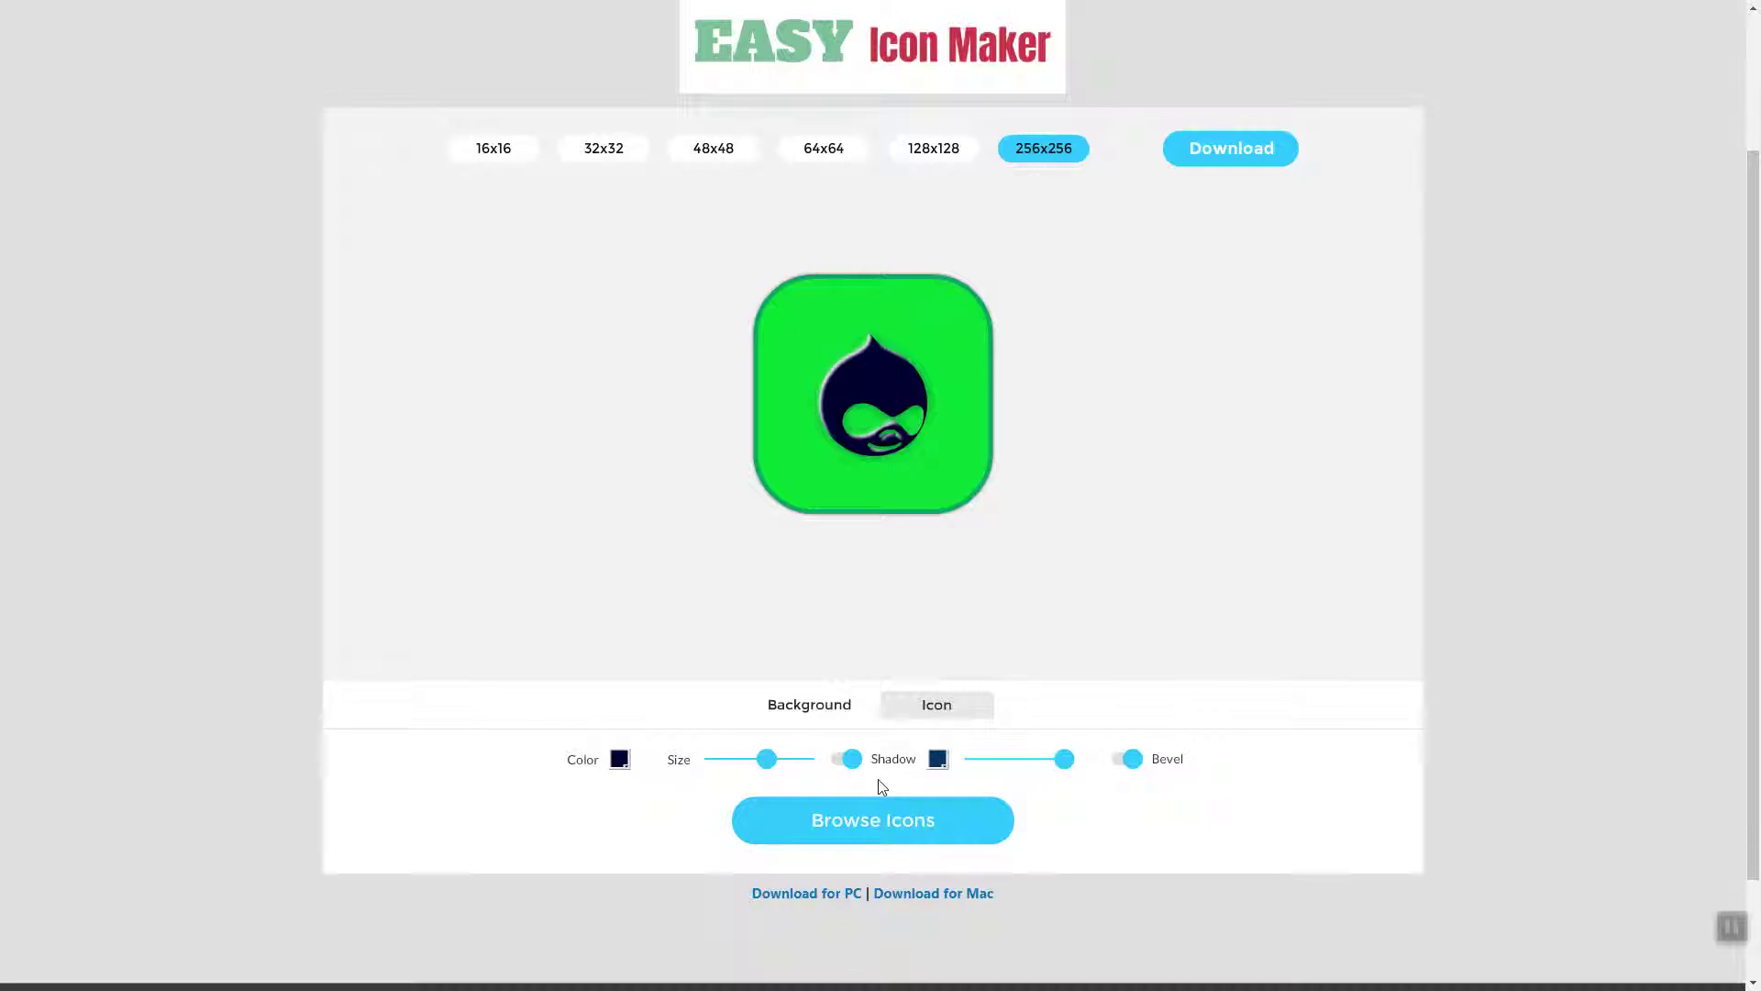
pyautogui.click(863, 818)
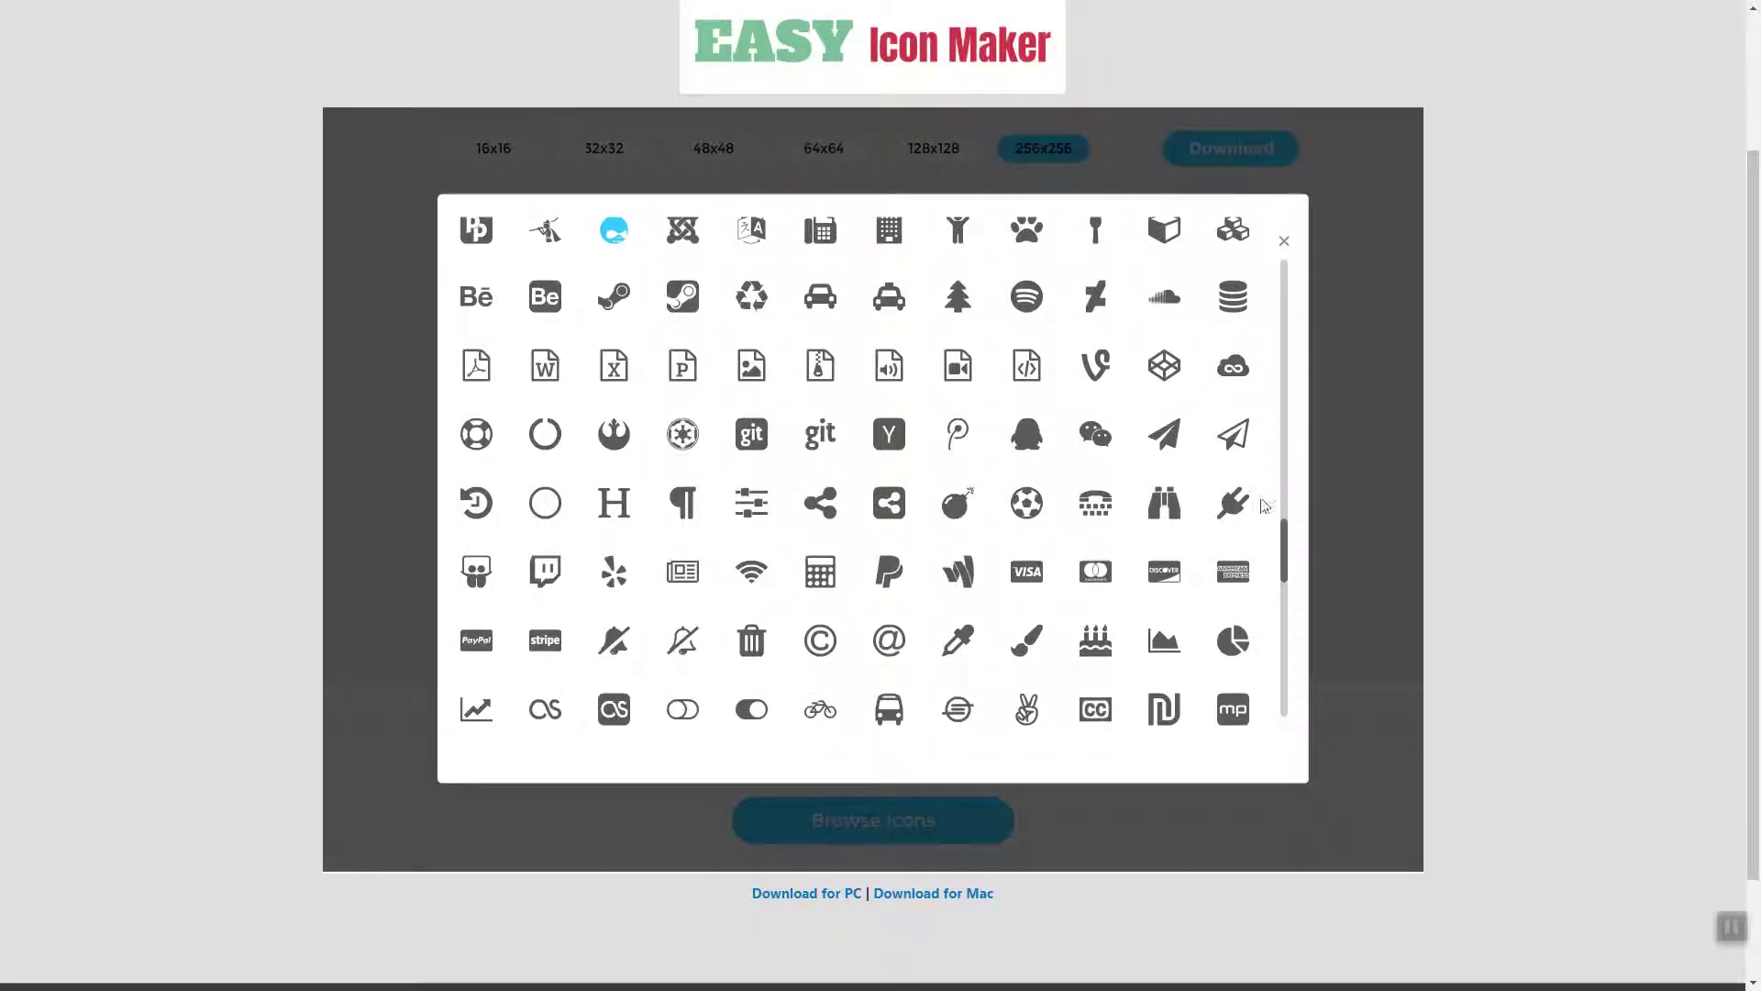
pyautogui.click(964, 506)
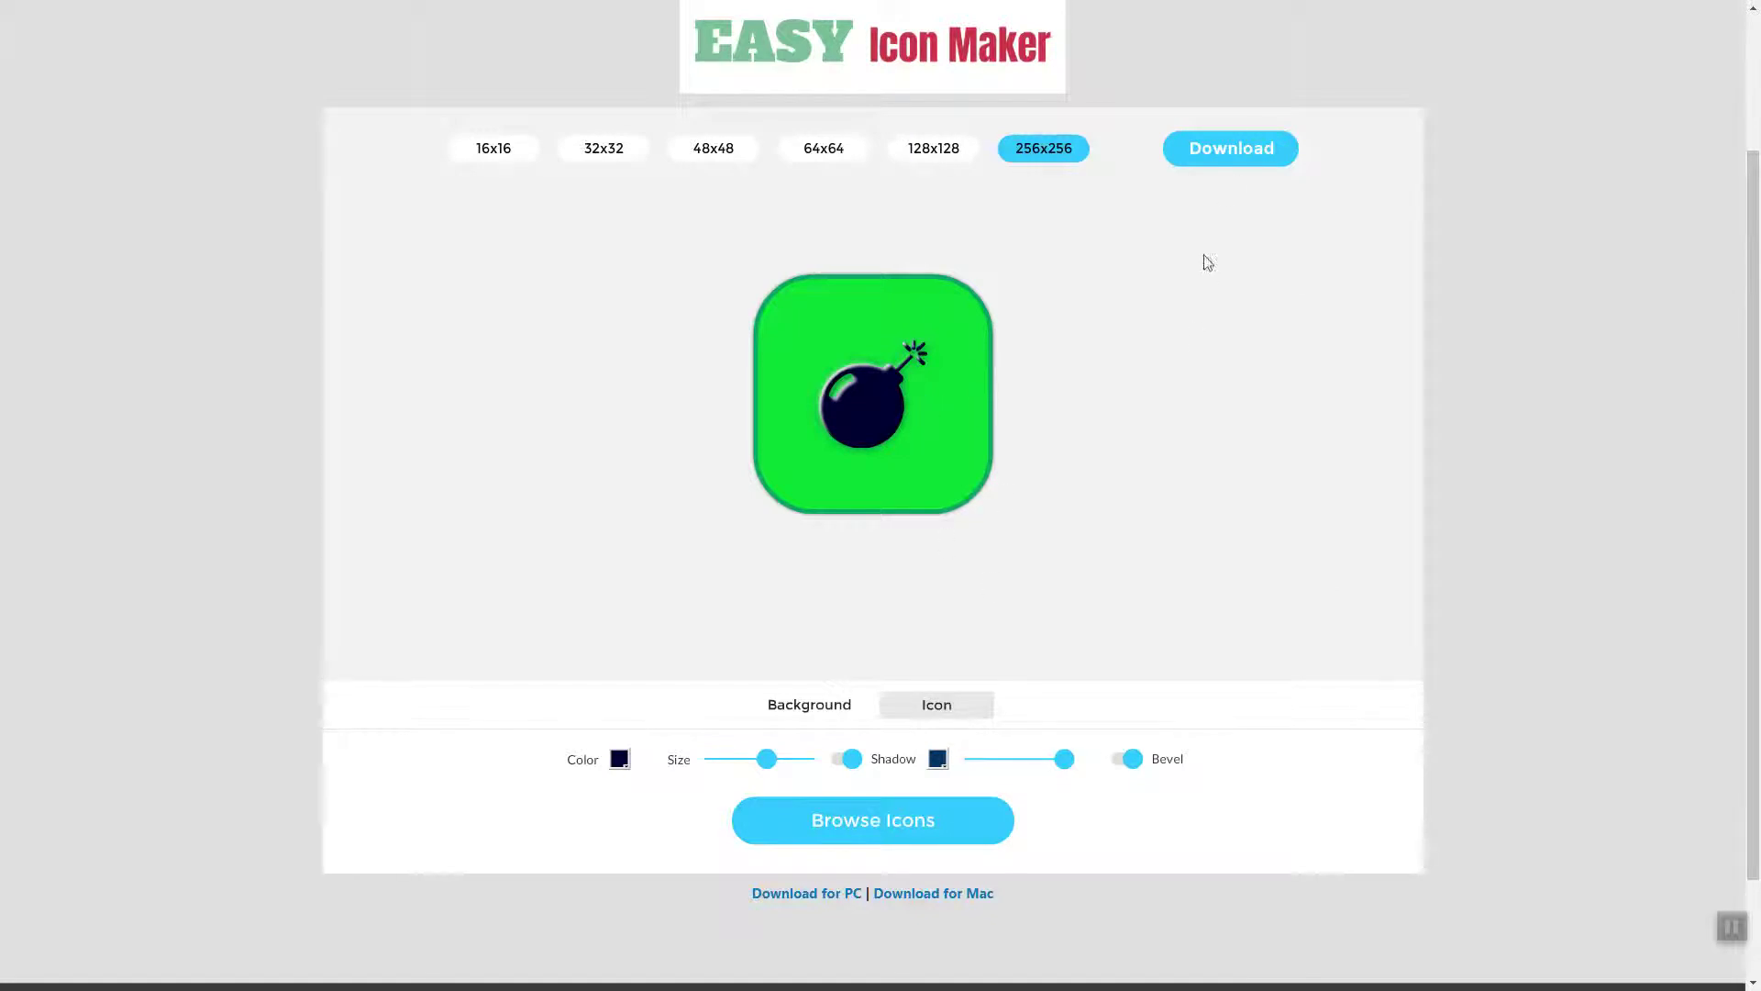
pyautogui.click(870, 823)
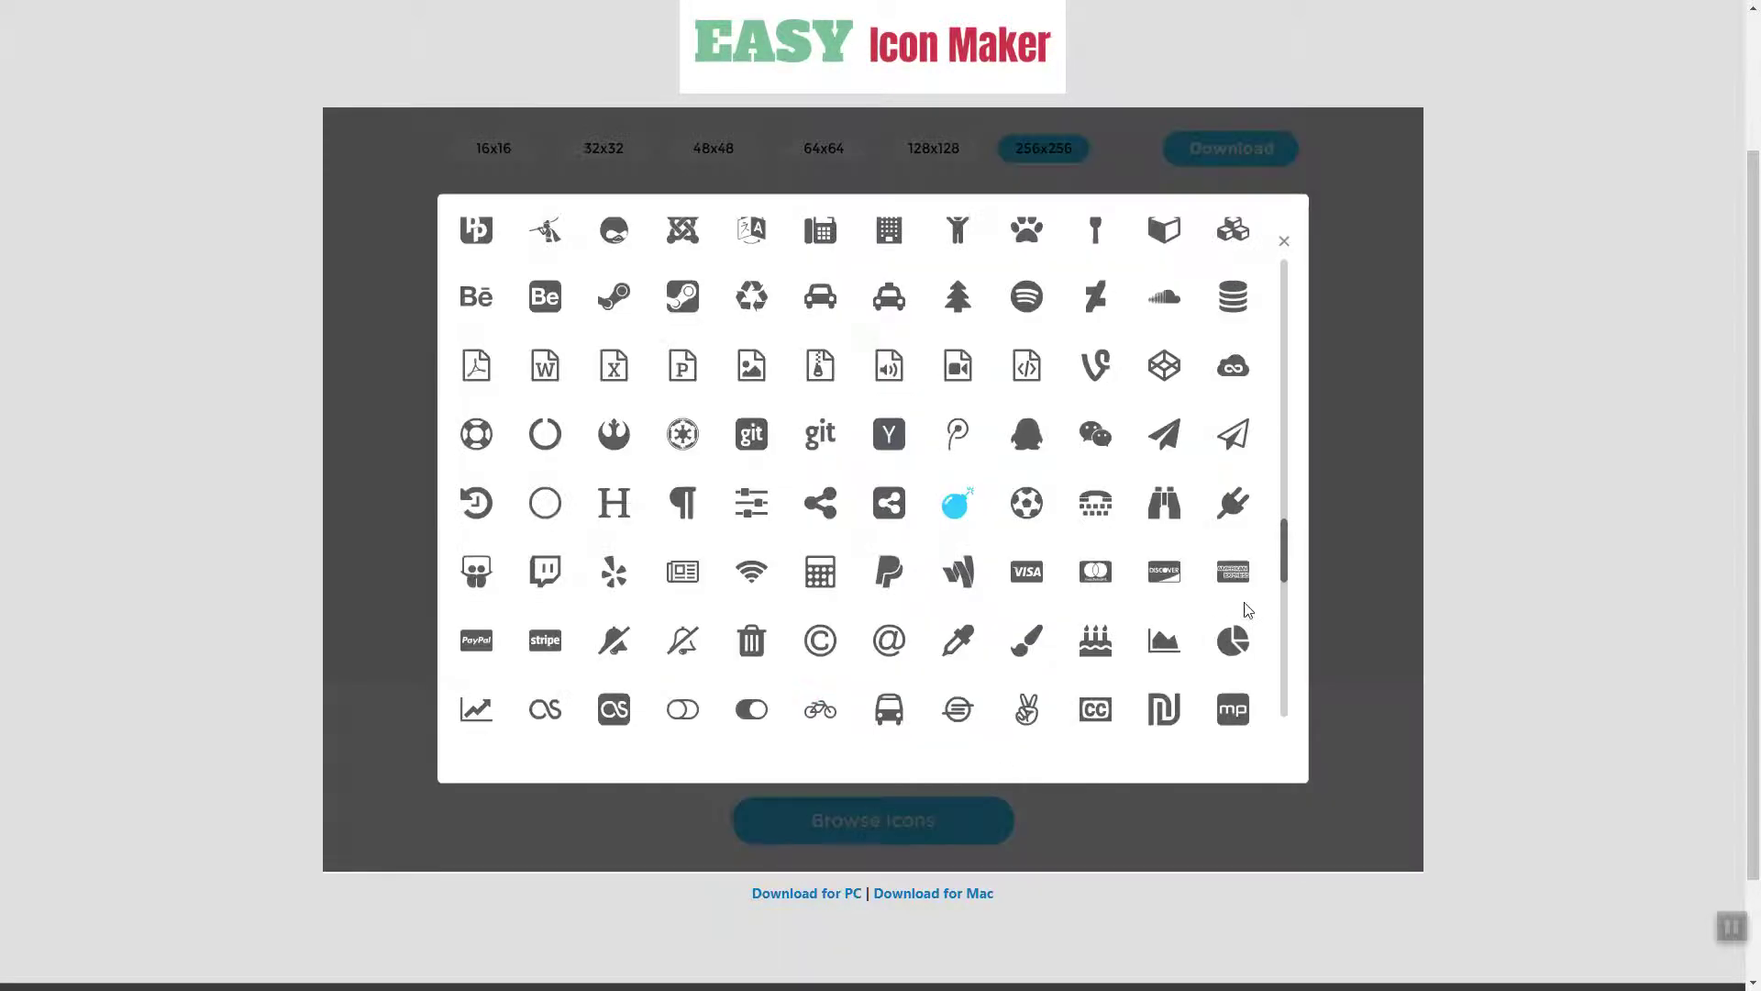
pyautogui.moveTo(1282, 565); pyautogui.dragTo(1282, 622)
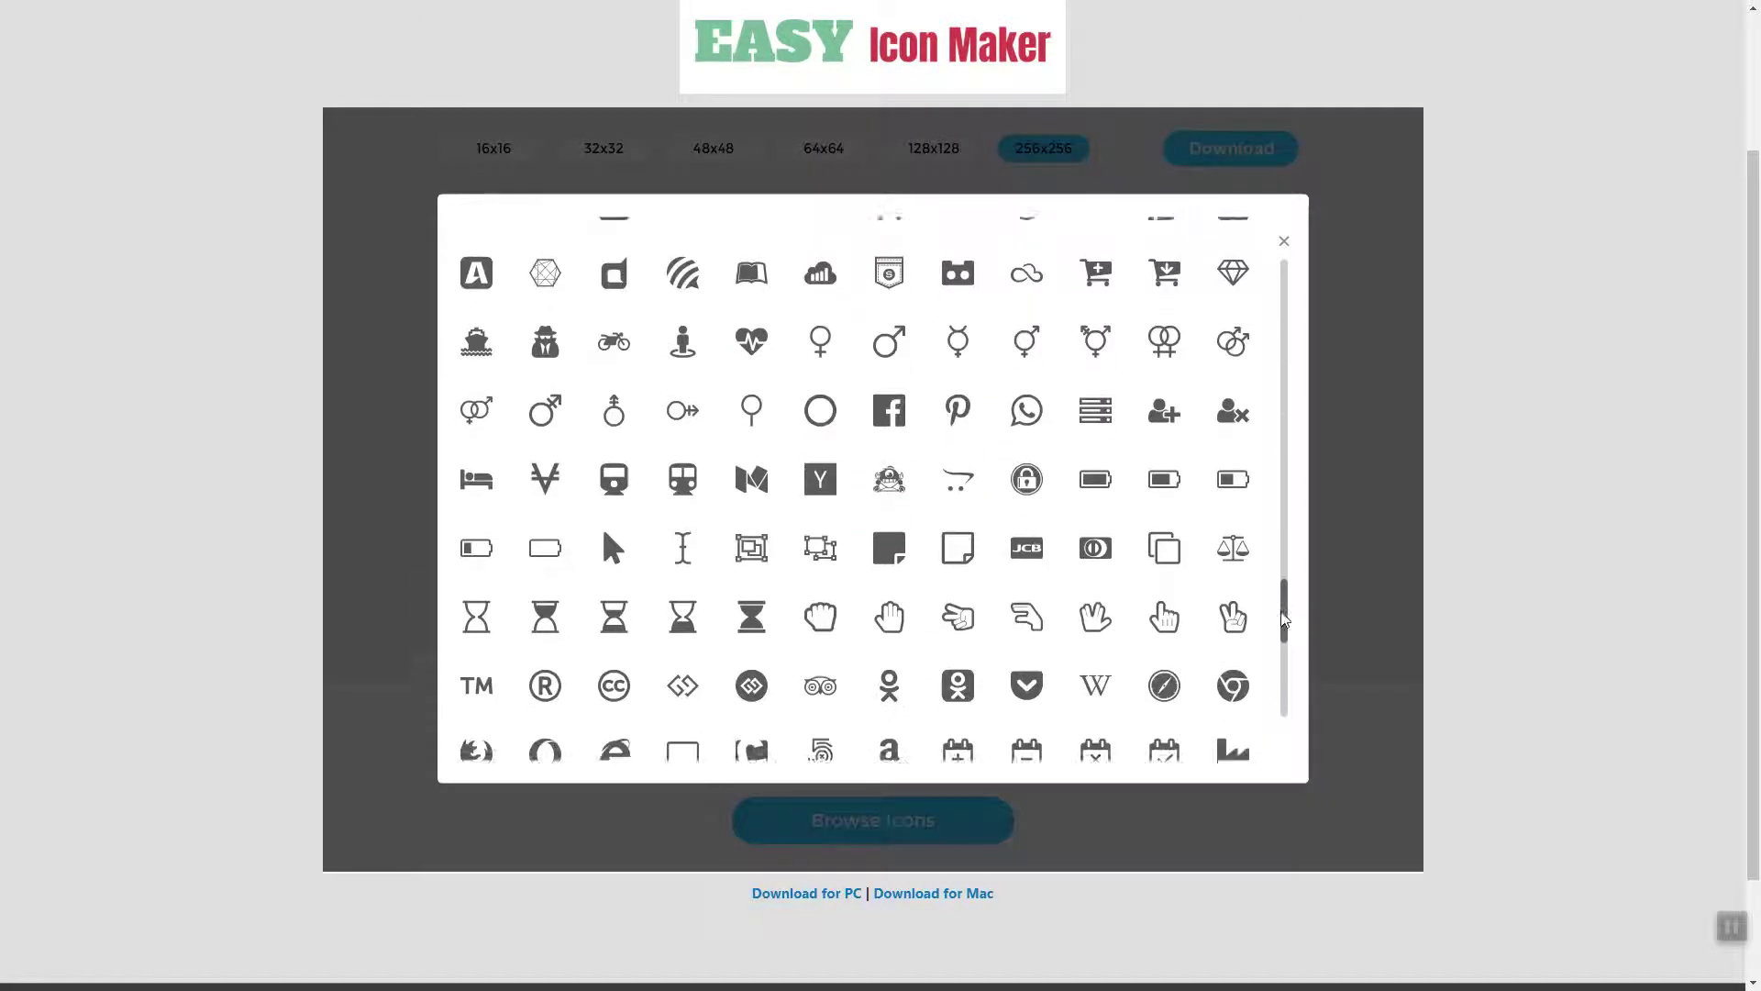
pyautogui.moveTo(1283, 622); pyautogui.dragTo(1281, 669)
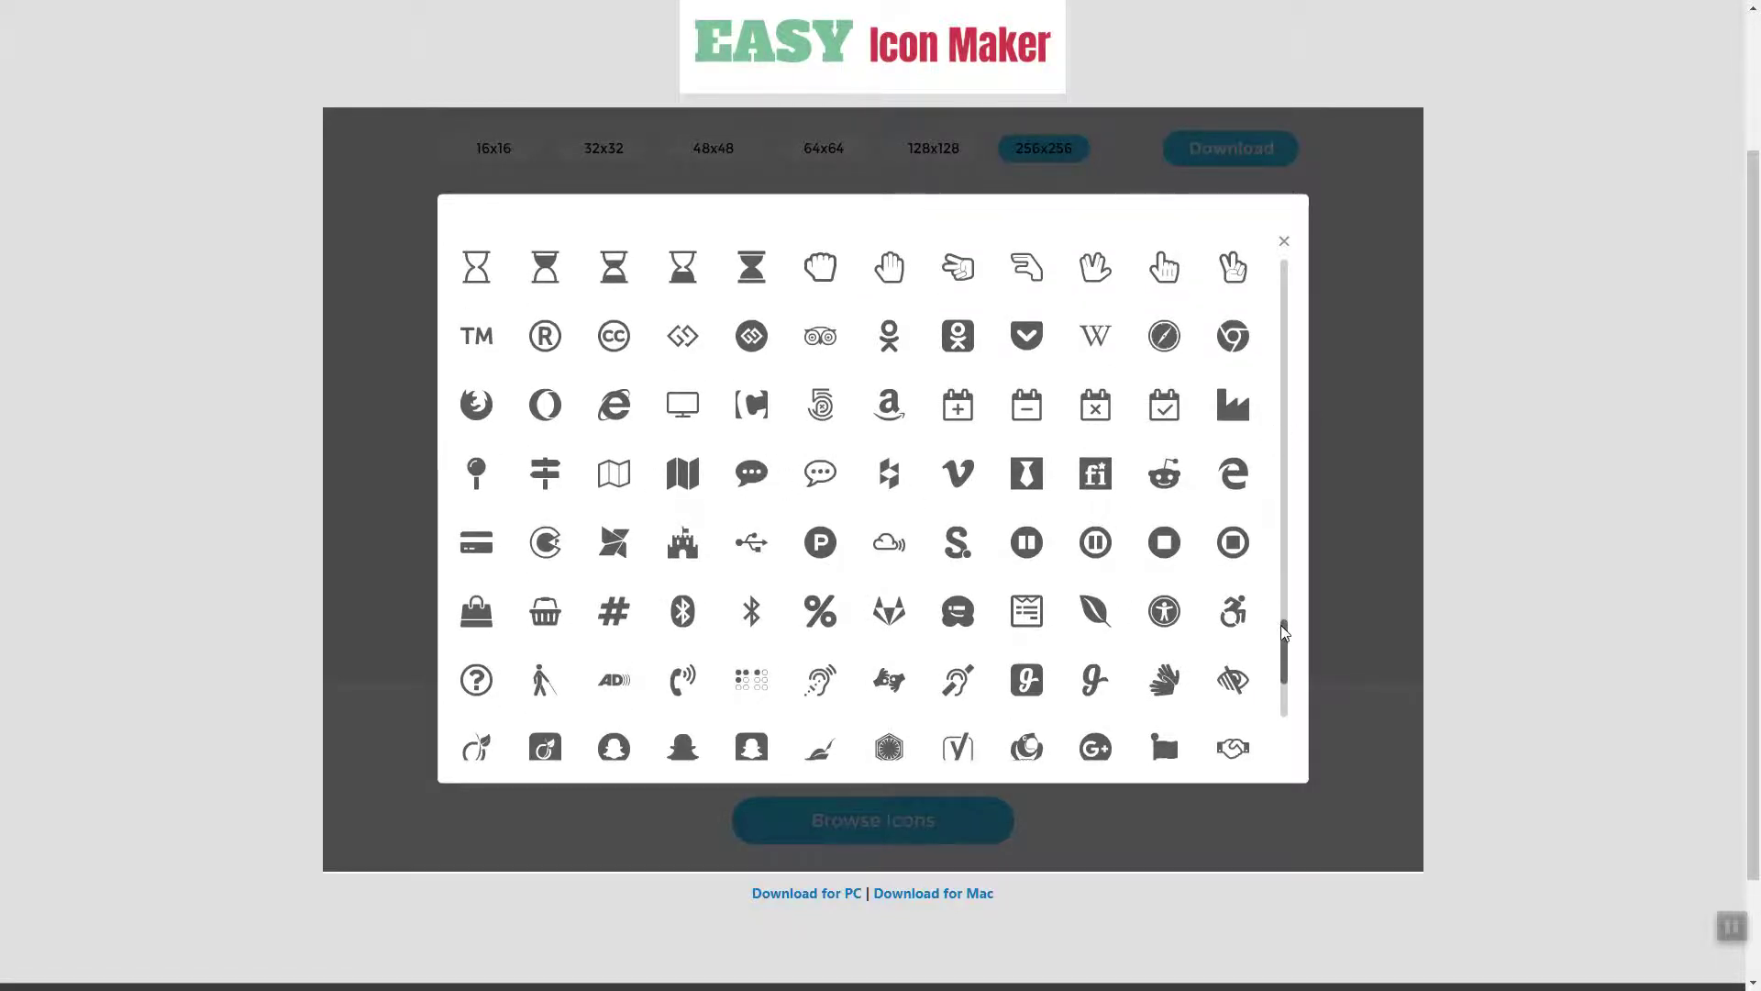
pyautogui.moveTo(1290, 653); pyautogui.dragTo(1289, 726)
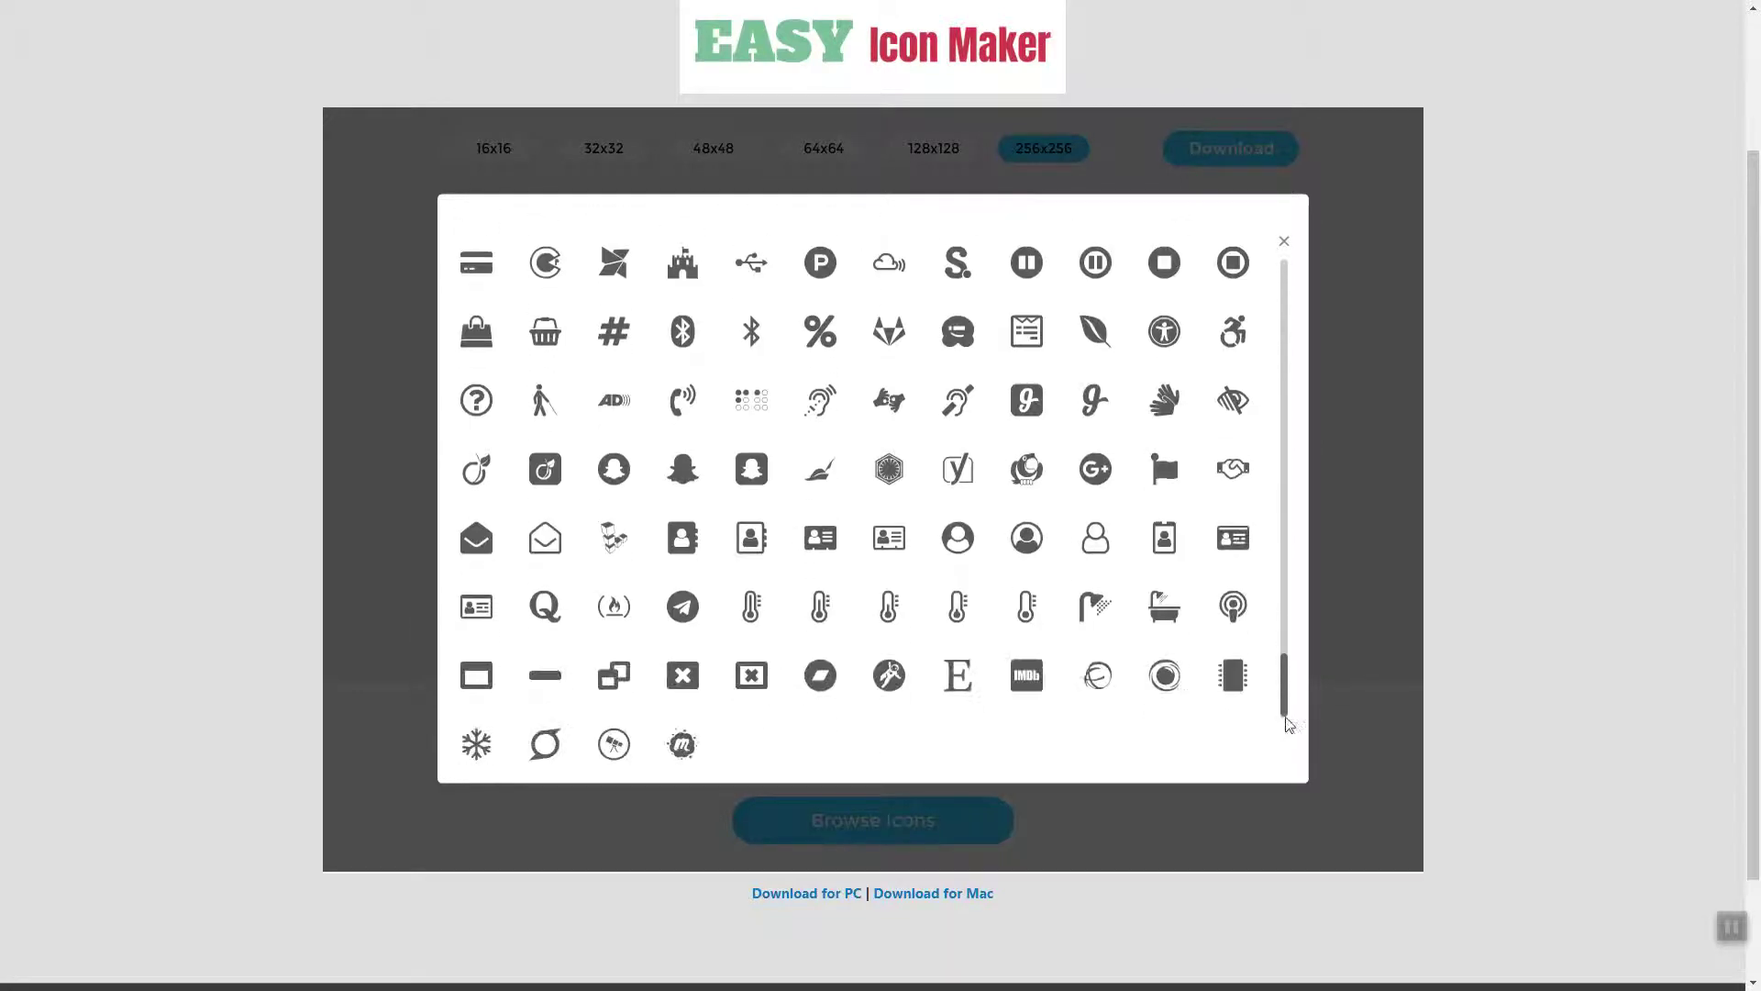
# Step: Use the address-book glyph and enlarge it to nearly fill the square
pyautogui.click(686, 539)
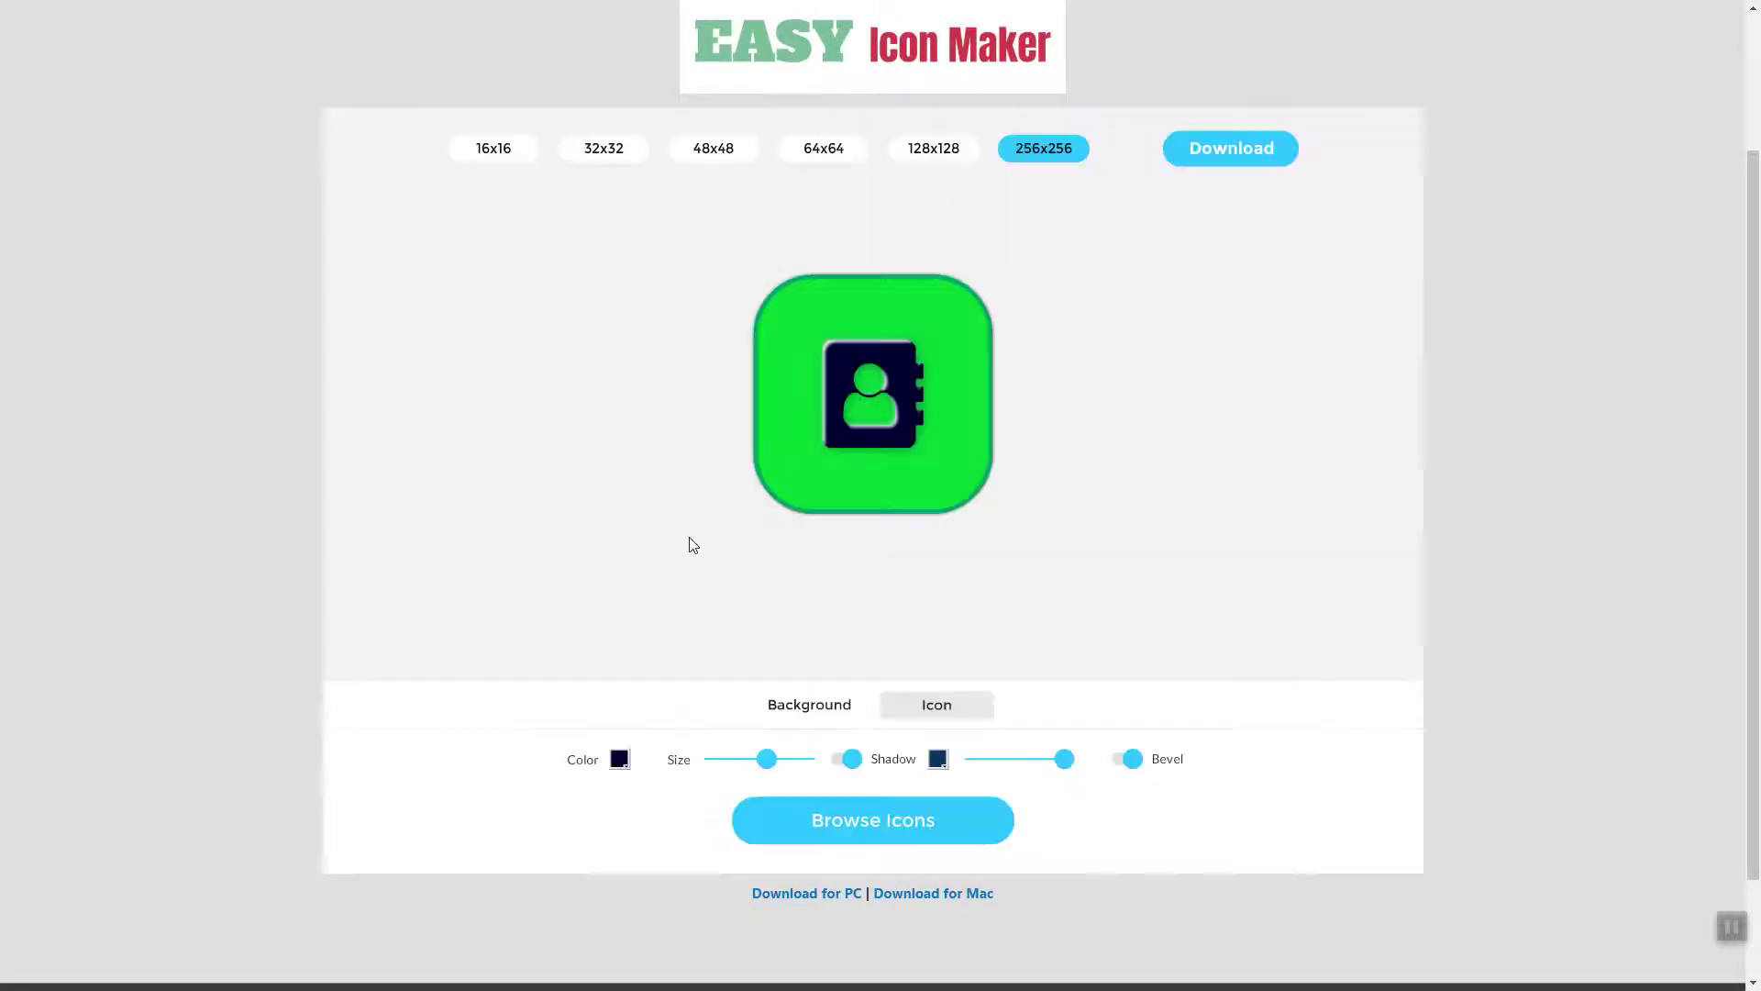
pyautogui.moveTo(767, 758); pyautogui.dragTo(781, 761)
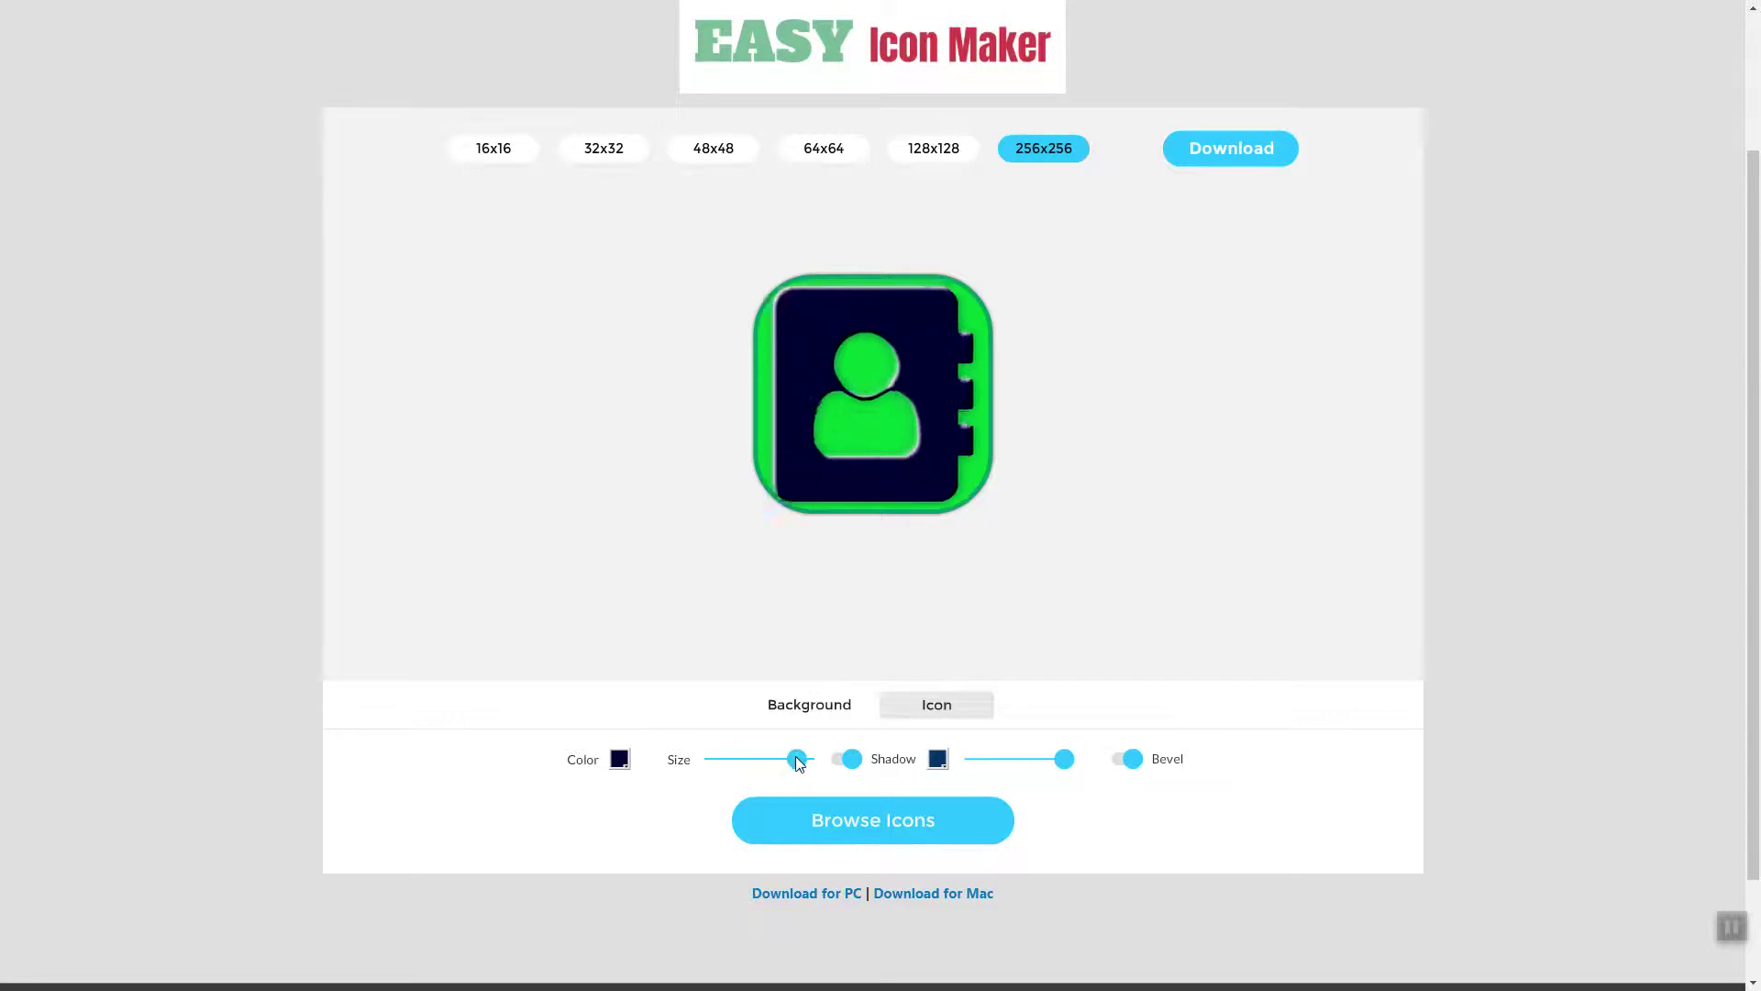
pyautogui.scroll(3, 665, 373)
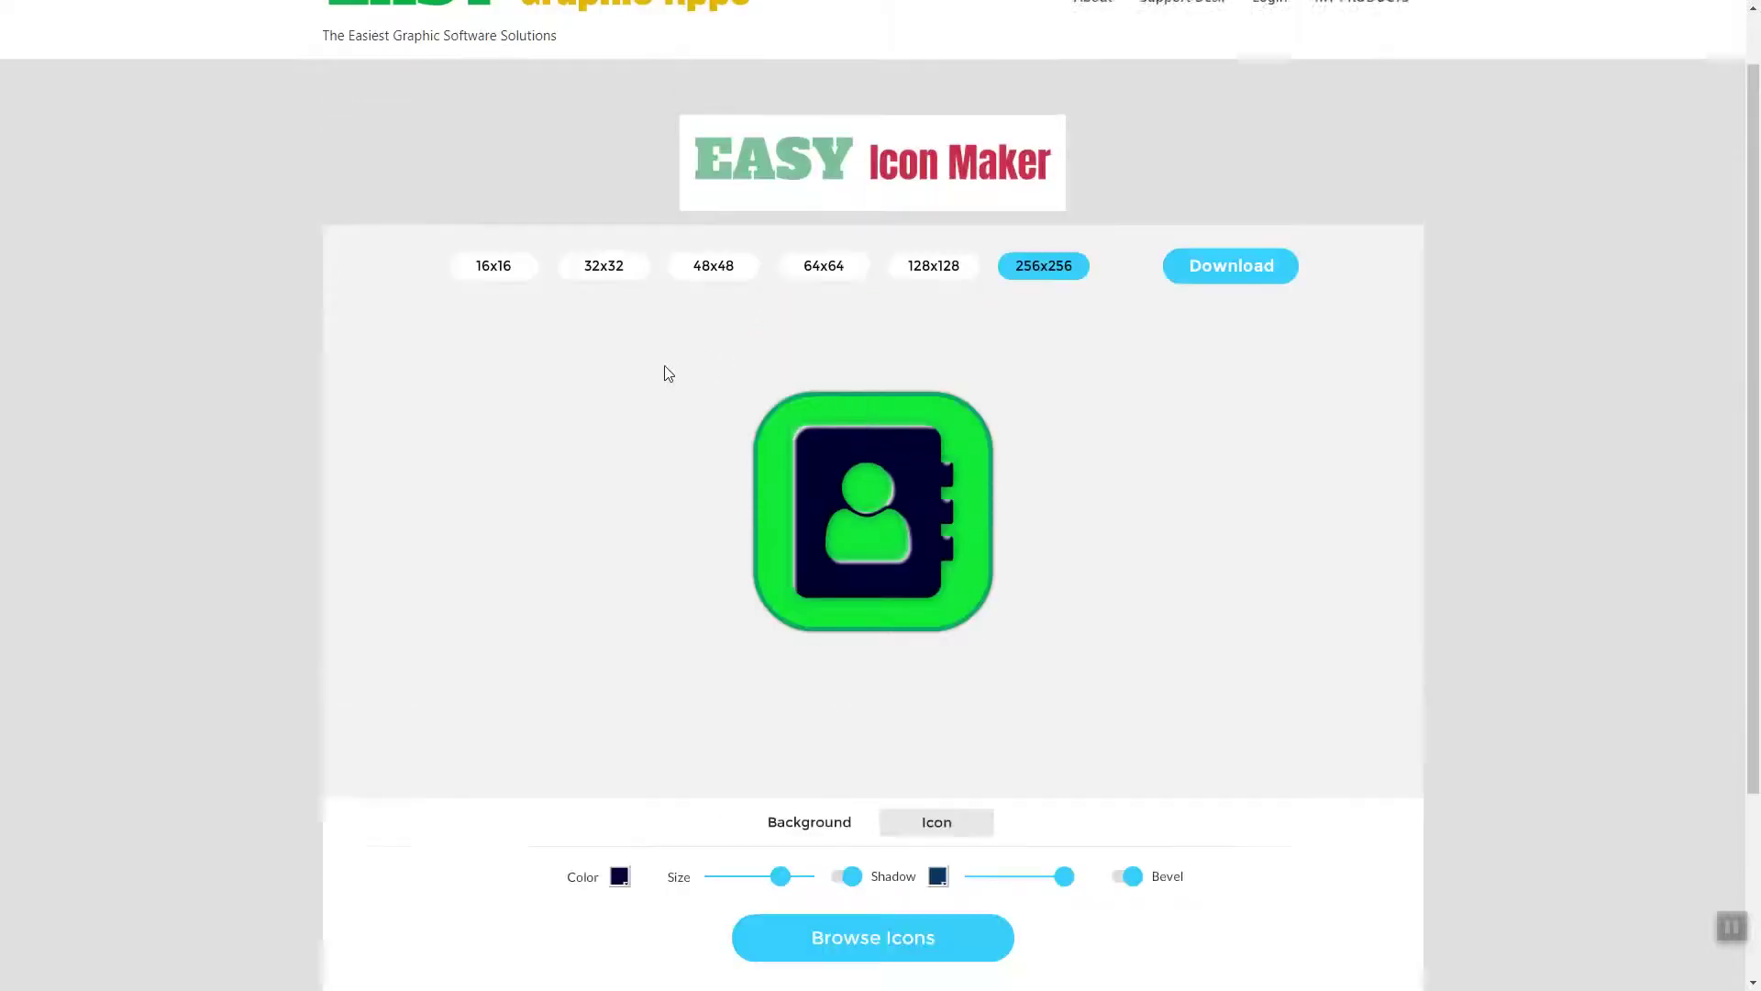